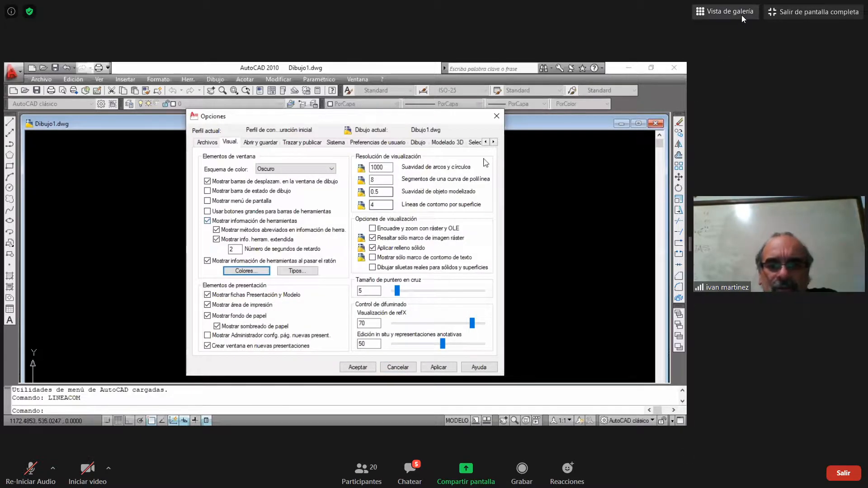
pyautogui.moveTo(693, 244); pyautogui.dragTo(767, 244)
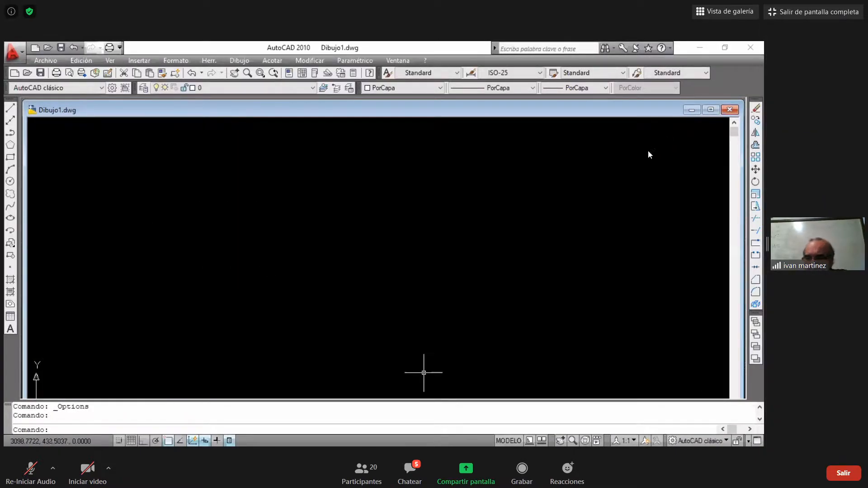
pyautogui.click(405, 471)
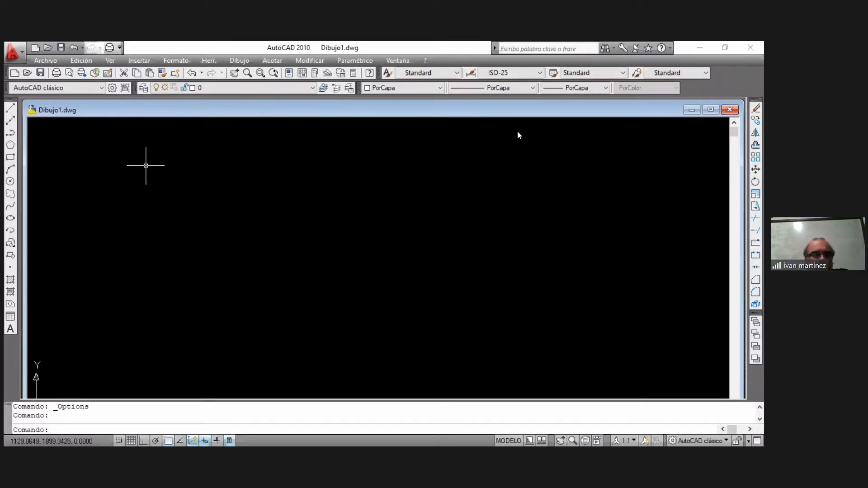
# Open the drawing units settings for Dibujo1.dwg.
pyautogui.click(110, 61)
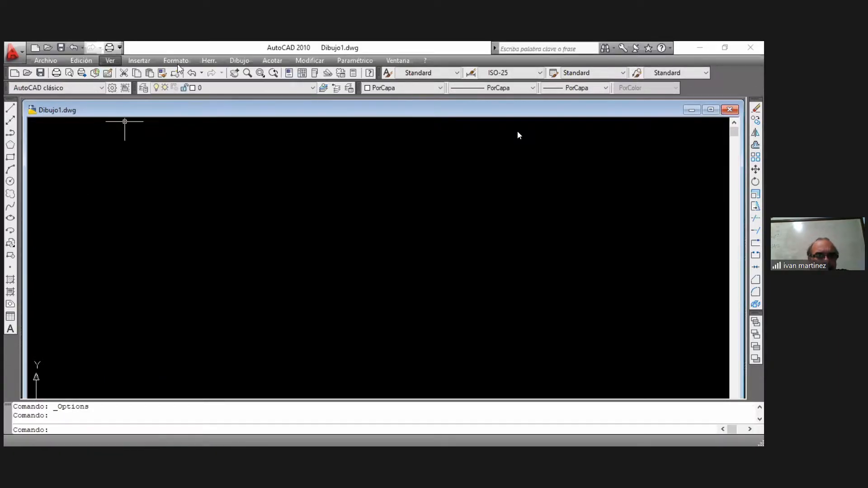
pyautogui.click(177, 62)
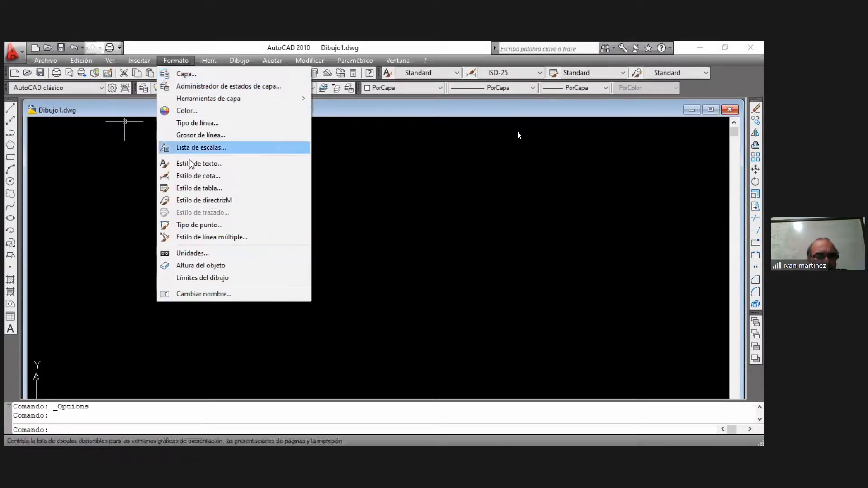
pyautogui.click(190, 253)
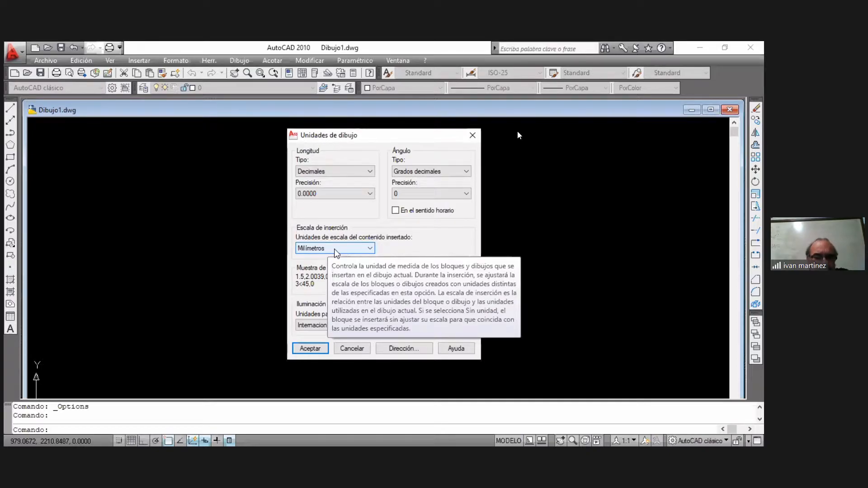
# Try Parsecs as the insertion scale unit for inserted content, and set it back to Milímetros.
pyautogui.click(371, 249)
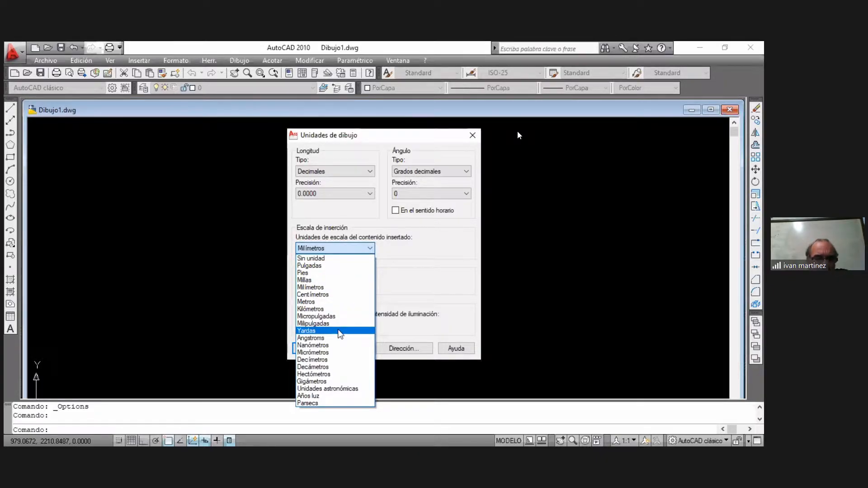
pyautogui.press('Down')
pyautogui.press('Down')
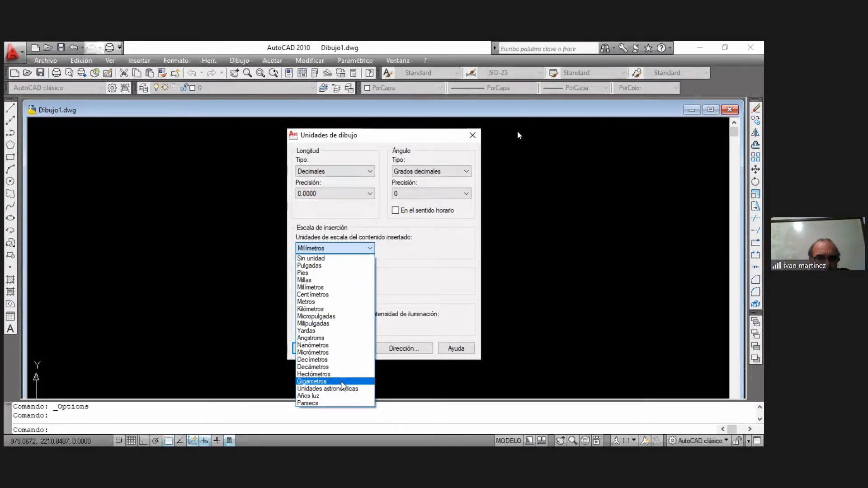
pyautogui.click(328, 403)
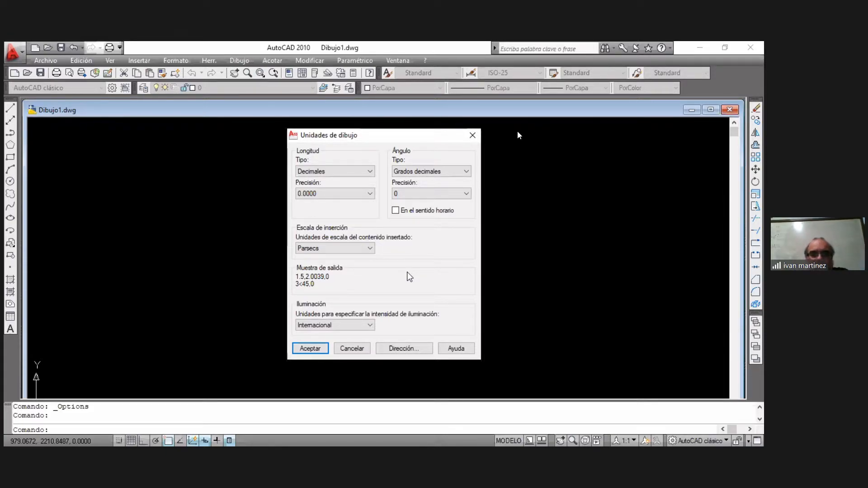
pyautogui.click(371, 249)
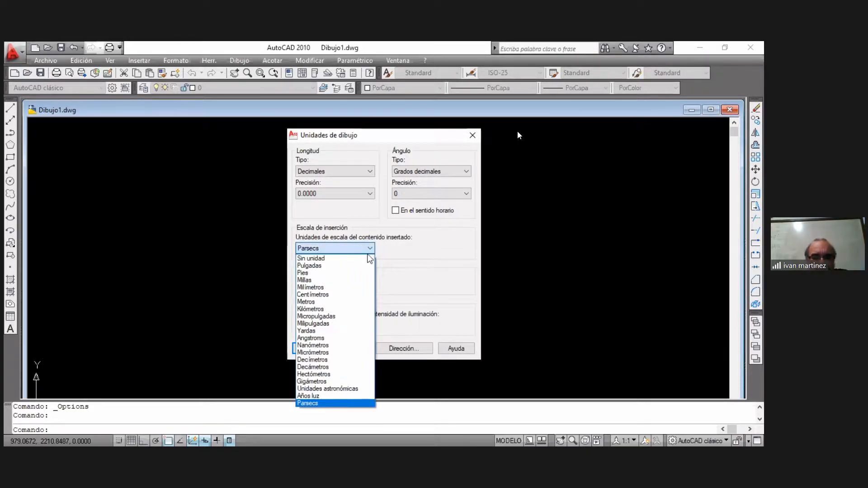
pyautogui.click(363, 288)
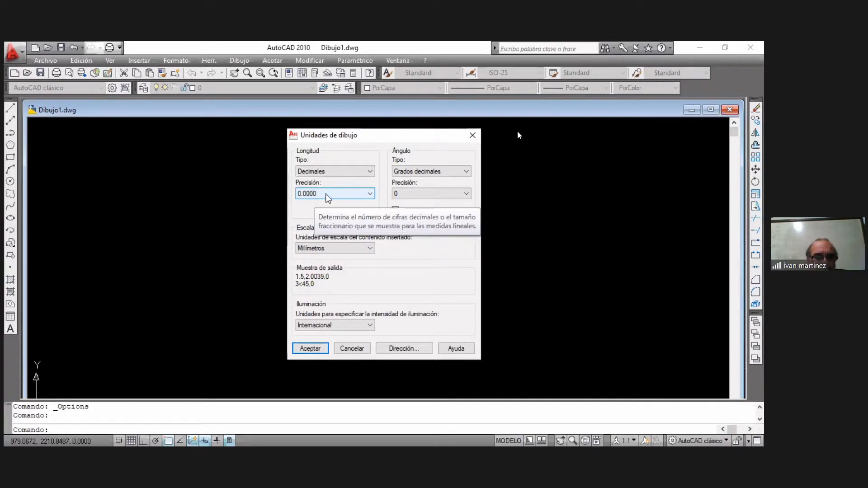
# Set the length precision to 0.0 and the angle type to Grados, and accept the drawing units.
pyautogui.click(370, 194)
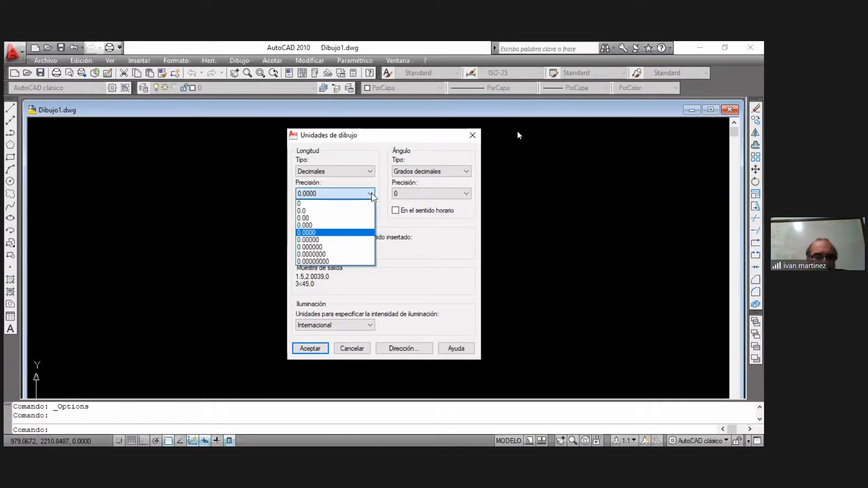
pyautogui.click(354, 211)
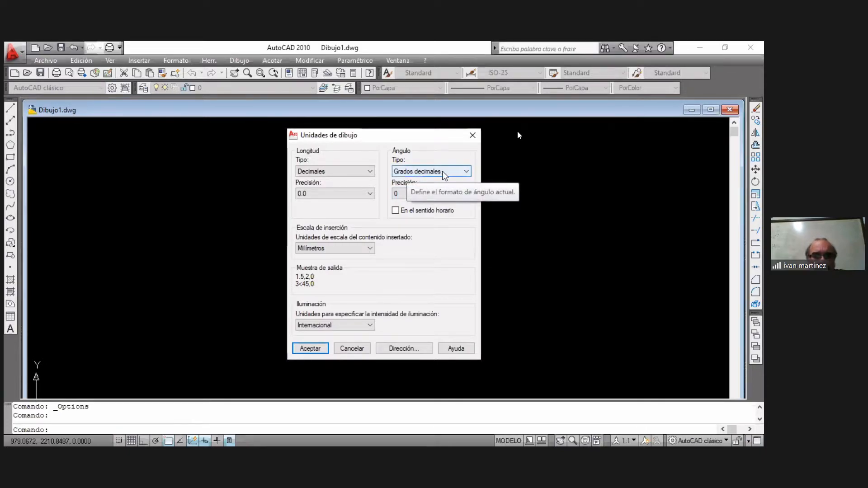
pyautogui.click(467, 172)
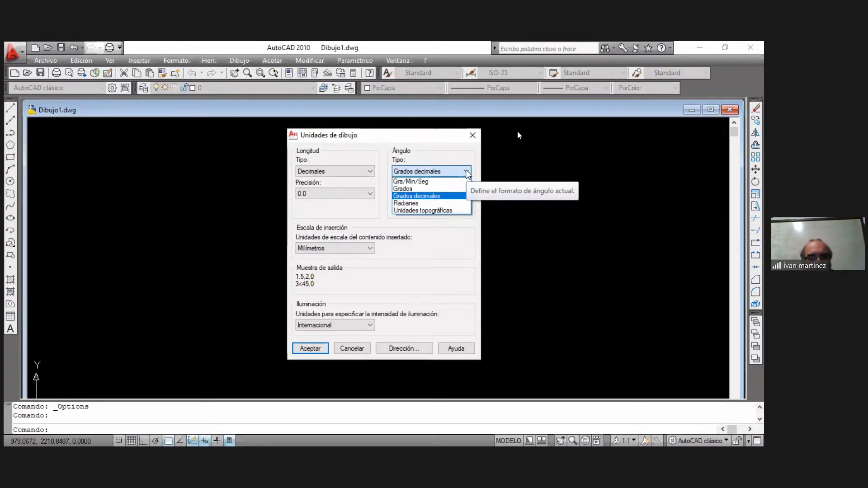
pyautogui.click(430, 189)
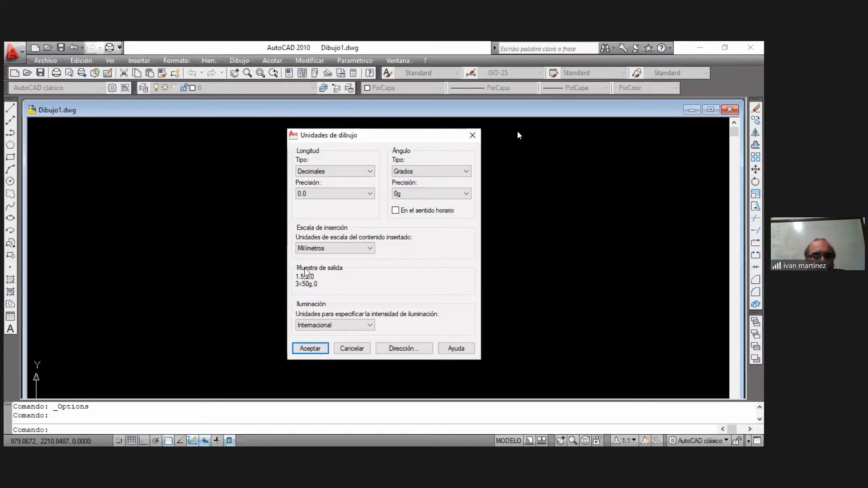
pyautogui.click(311, 349)
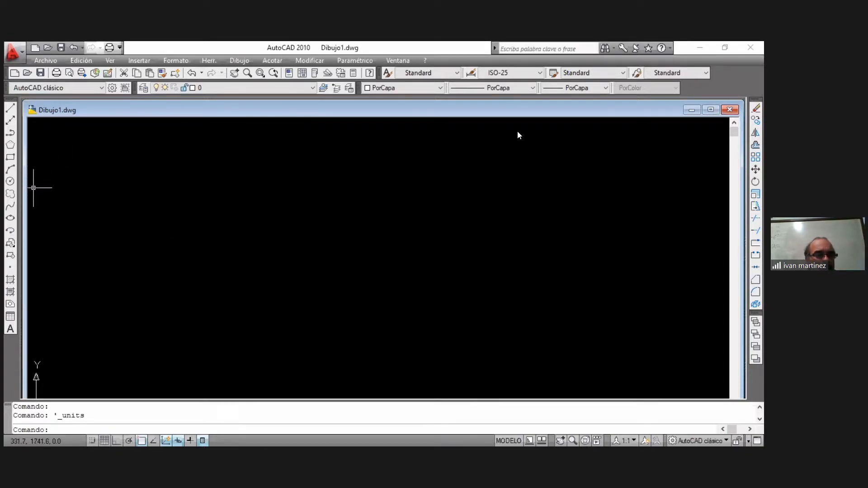
# Draw a rectangle about 1129 units wide and 828 units high, with its first corner near 1082, 1931.
pyautogui.click(10, 157)
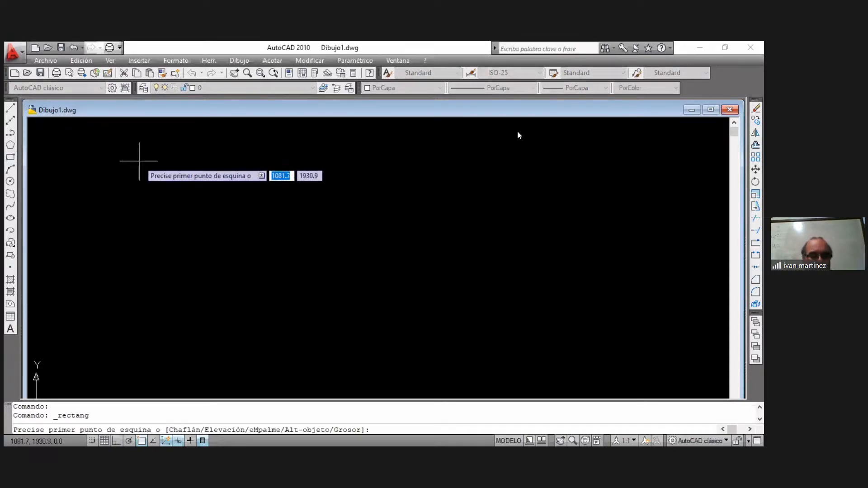
pyautogui.click(139, 161)
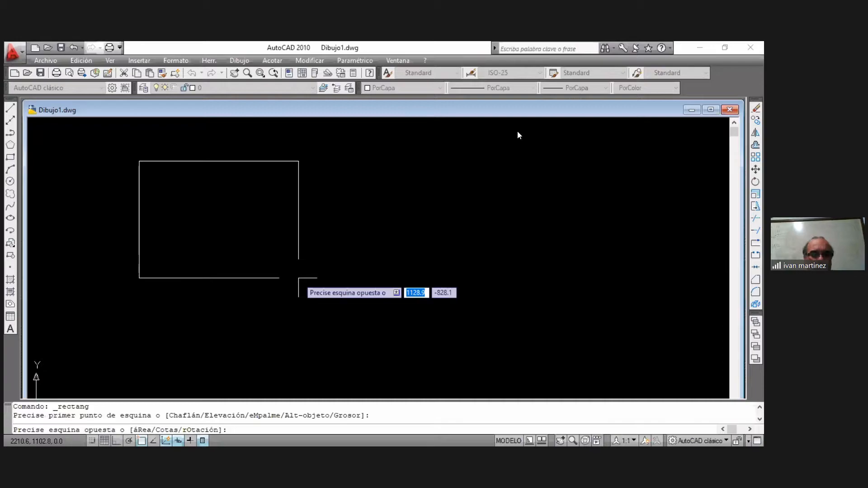
pyautogui.click(298, 278)
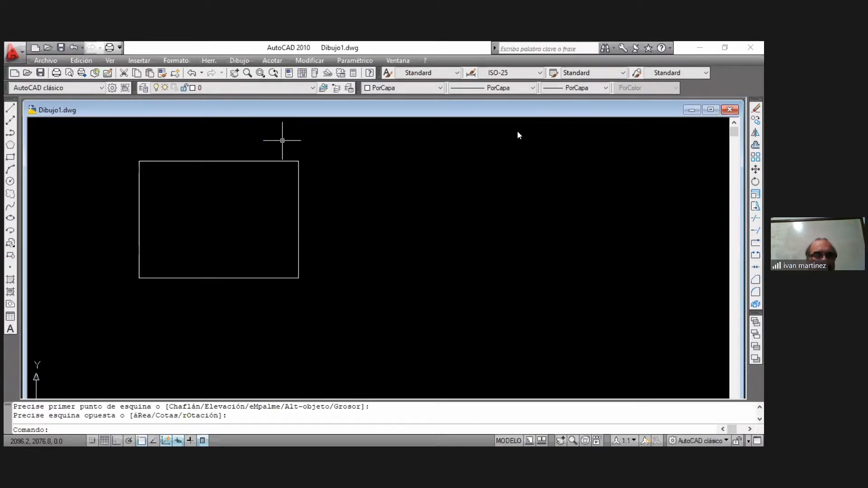
# Add a vertical linear dimension to the rectangle's right edge, placing the dimension line outside it.
pyautogui.click(272, 60)
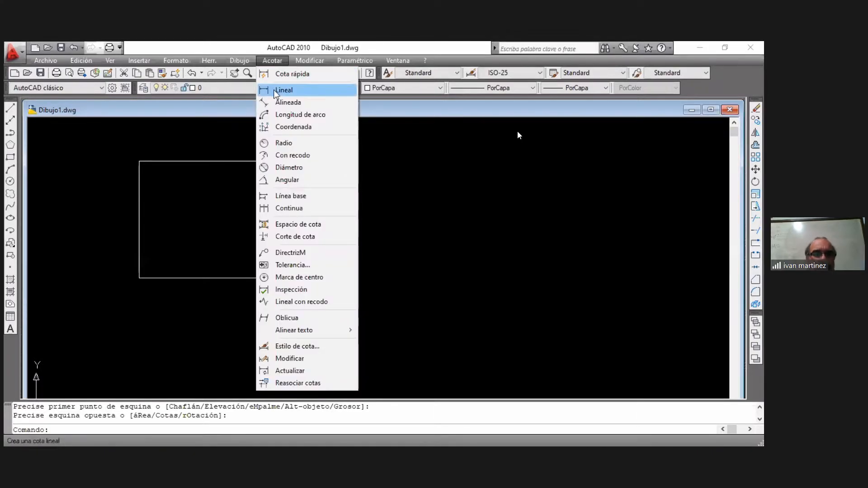
pyautogui.click(274, 90)
pyautogui.click(298, 161)
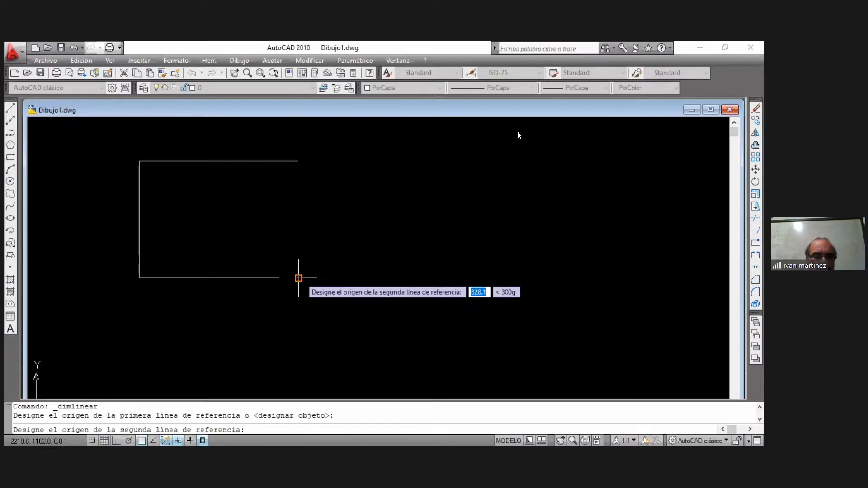
pyautogui.click(298, 278)
pyautogui.click(339, 277)
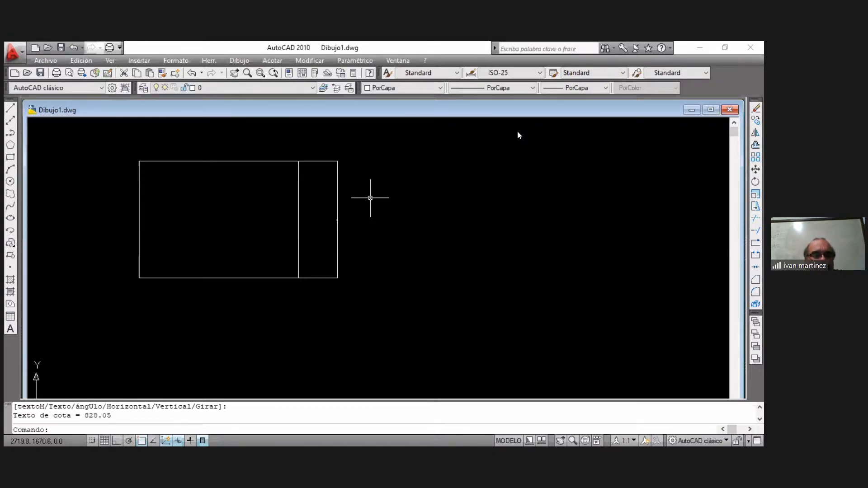
pyautogui.click(370, 197)
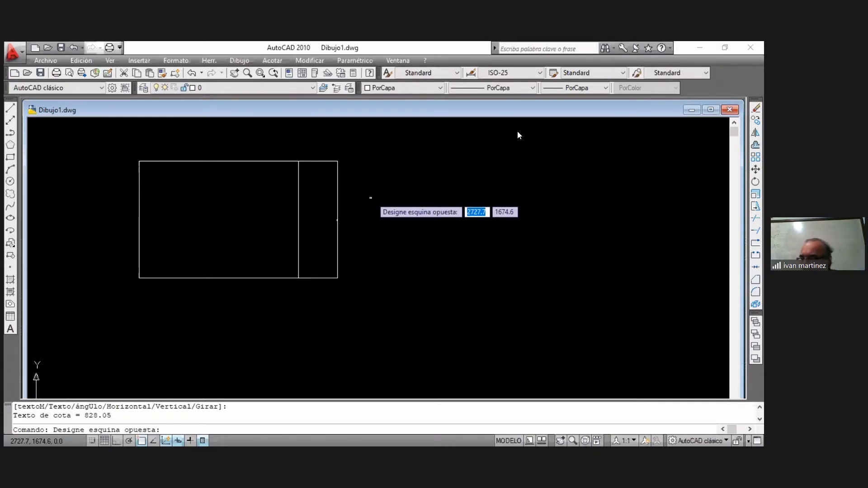
pyautogui.click(371, 200)
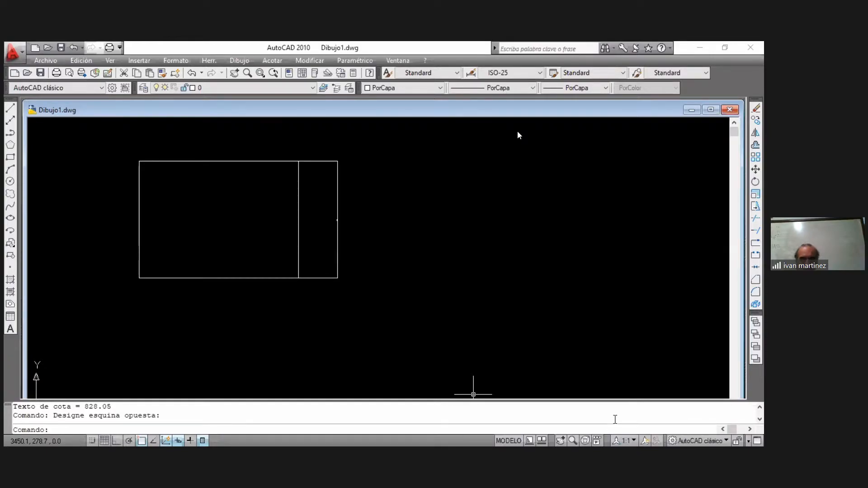
pyautogui.click(633, 441)
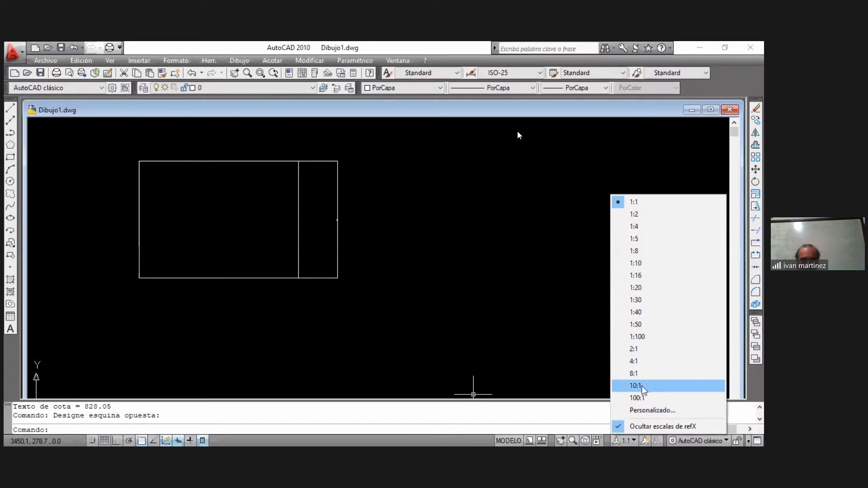
pyautogui.click(595, 410)
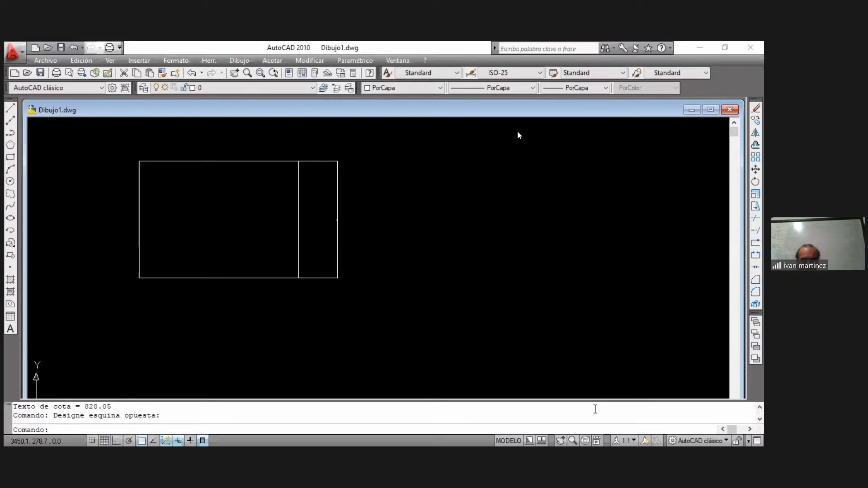
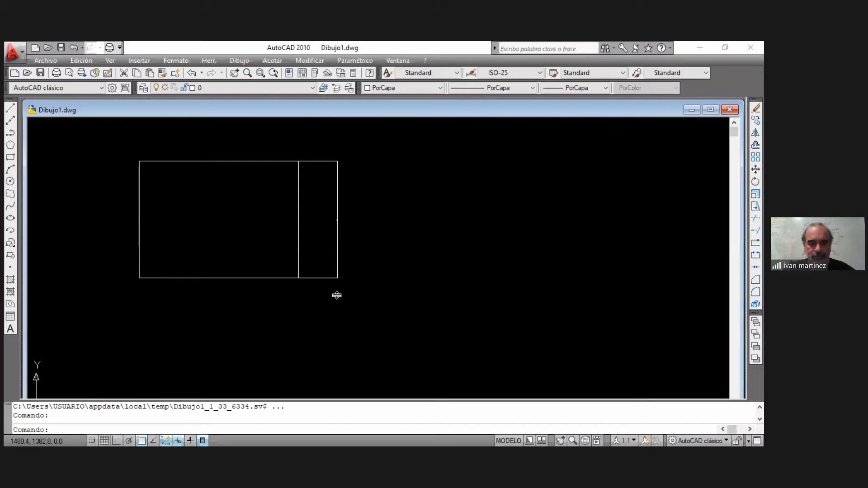
pyautogui.press('Escape')
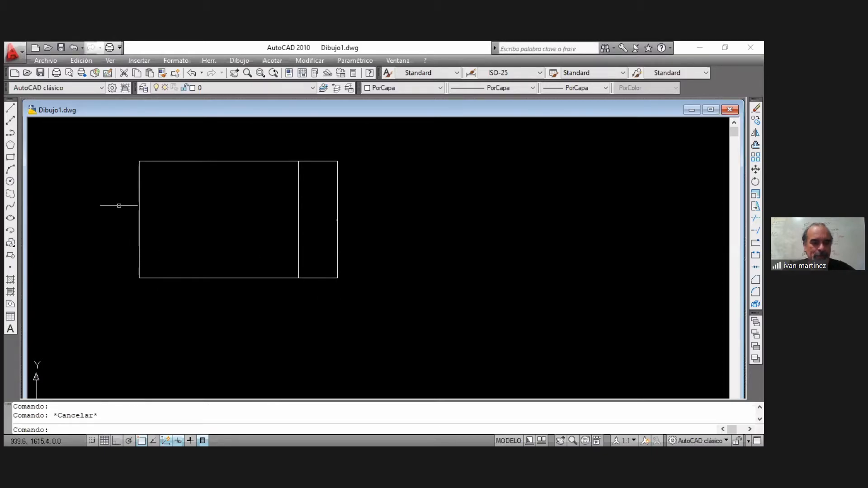
# Zoom out with real-time zoom until the dimensioned rectangle and the coordinate origin fit in view.
pyautogui.click(111, 62)
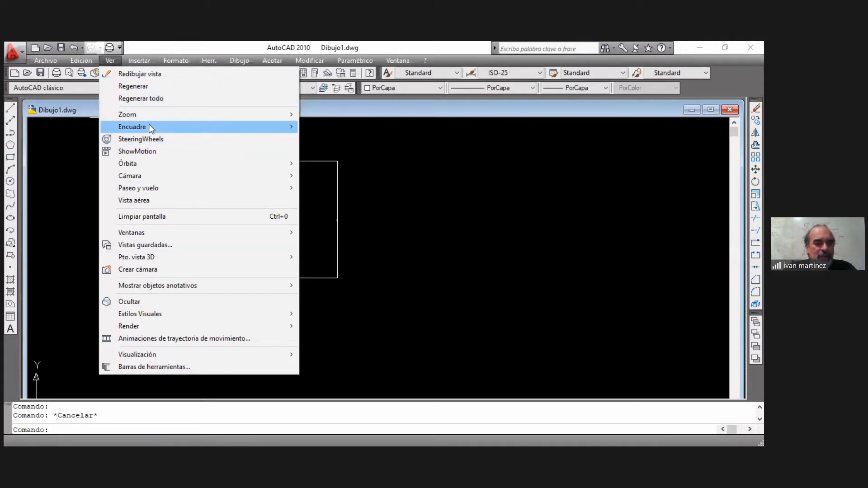
pyautogui.moveTo(146, 118)
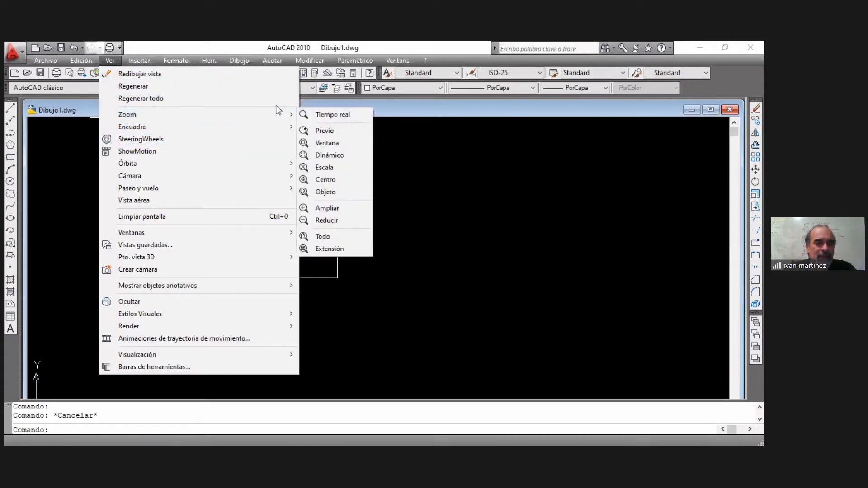
pyautogui.click(323, 115)
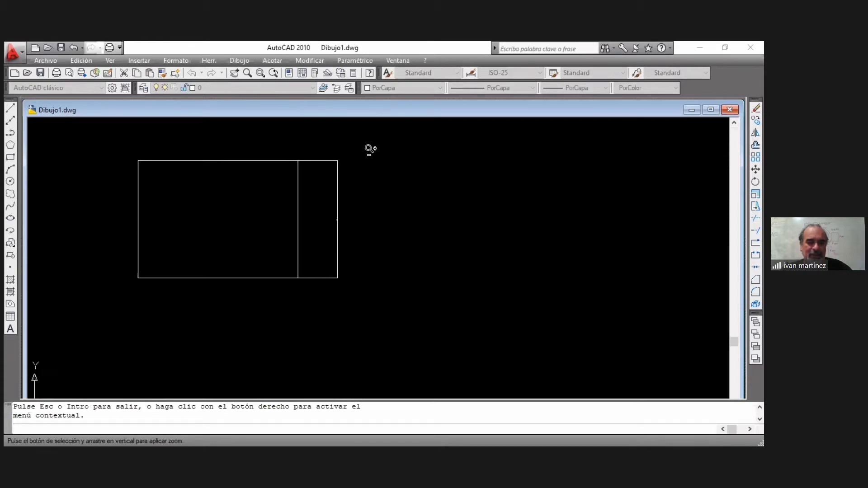
pyautogui.moveTo(372, 186)
pyautogui.mouseDown()
pyautogui.moveTo(374, 231)
pyautogui.moveTo(372, 178)
pyautogui.moveTo(360, 258)
pyautogui.moveTo(361, 266)
pyautogui.moveTo(366, 196)
pyautogui.moveTo(368, 300)
pyautogui.moveTo(386, 180)
pyautogui.moveTo(368, 235)
pyautogui.moveTo(366, 285)
pyautogui.moveTo(373, 219)
pyautogui.mouseUp()
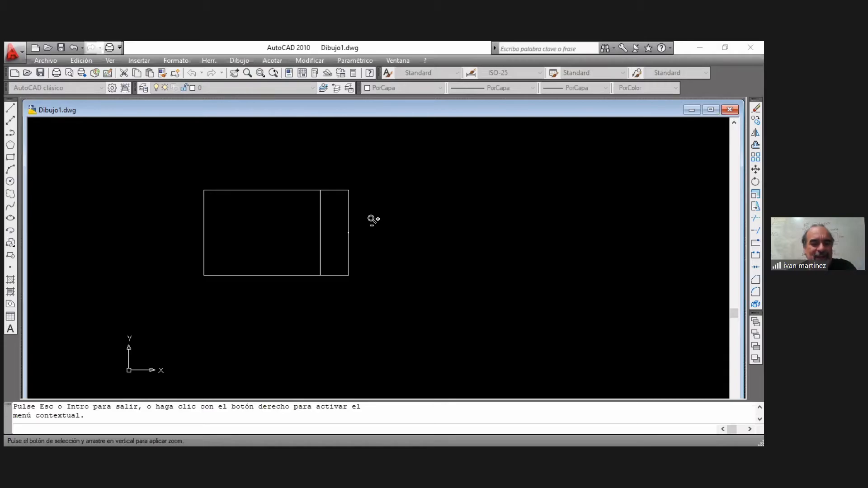
pyautogui.press('Escape')
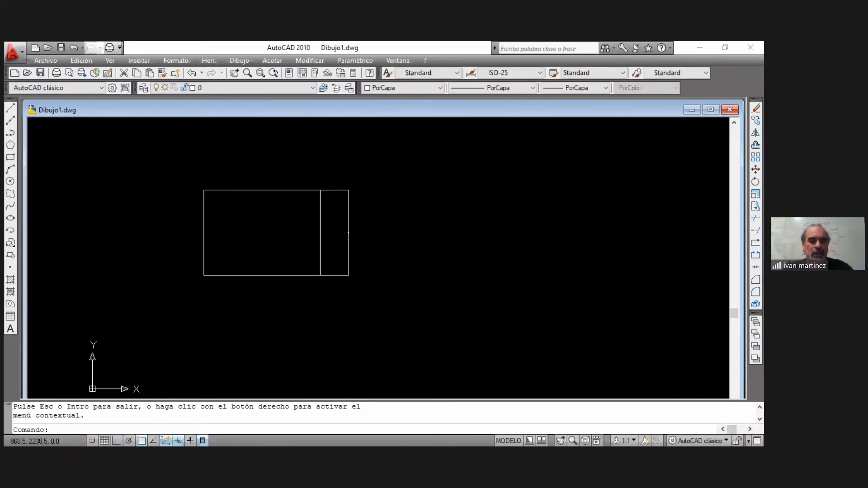
# Pan the view in real time so the dimensioned rectangle sits near the middle of the drawing area.
pyautogui.click(110, 61)
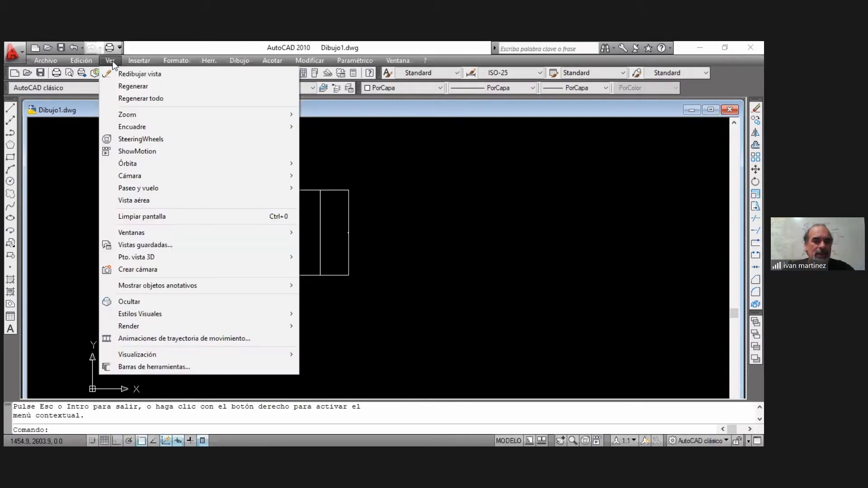
pyautogui.moveTo(162, 127)
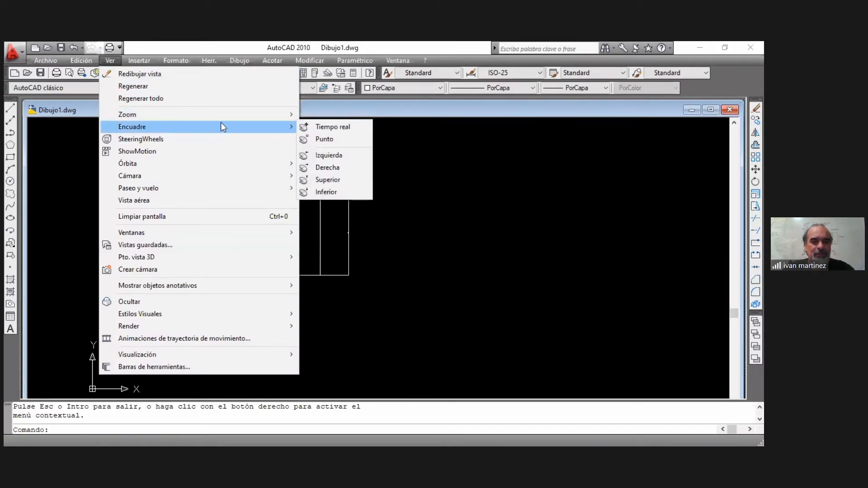
pyautogui.click(322, 127)
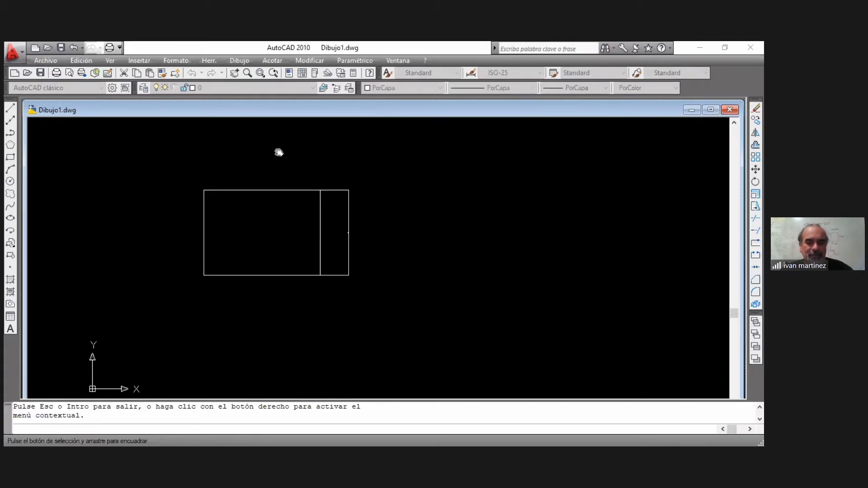
pyautogui.moveTo(279, 152)
pyautogui.mouseDown()
pyautogui.moveTo(376, 170)
pyautogui.moveTo(287, 167)
pyautogui.moveTo(299, 202)
pyautogui.moveTo(374, 199)
pyautogui.moveTo(240, 184)
pyautogui.moveTo(354, 180)
pyautogui.moveTo(276, 176)
pyautogui.moveTo(357, 190)
pyautogui.moveTo(243, 188)
pyautogui.moveTo(252, 176)
pyautogui.moveTo(374, 194)
pyautogui.moveTo(248, 180)
pyautogui.moveTo(316, 202)
pyautogui.moveTo(366, 198)
pyautogui.moveTo(257, 180)
pyautogui.moveTo(395, 189)
pyautogui.moveTo(343, 217)
pyautogui.moveTo(283, 172)
pyautogui.moveTo(353, 193)
pyautogui.mouseUp()
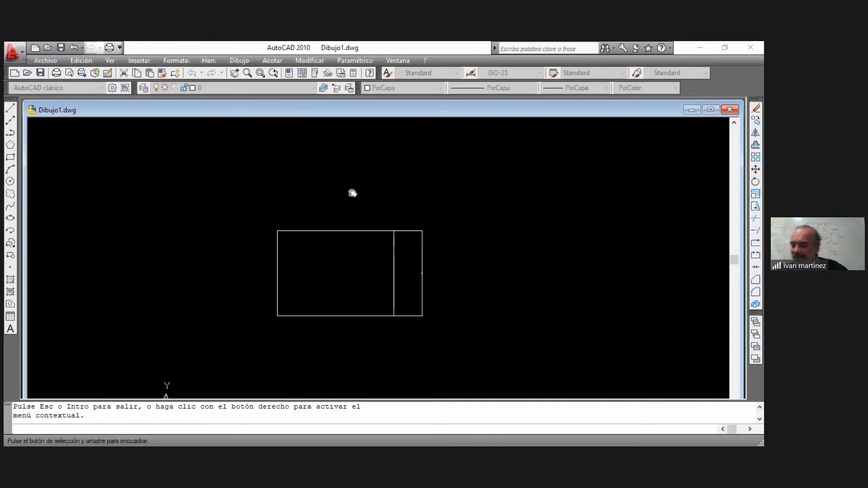
pyautogui.press('Escape')
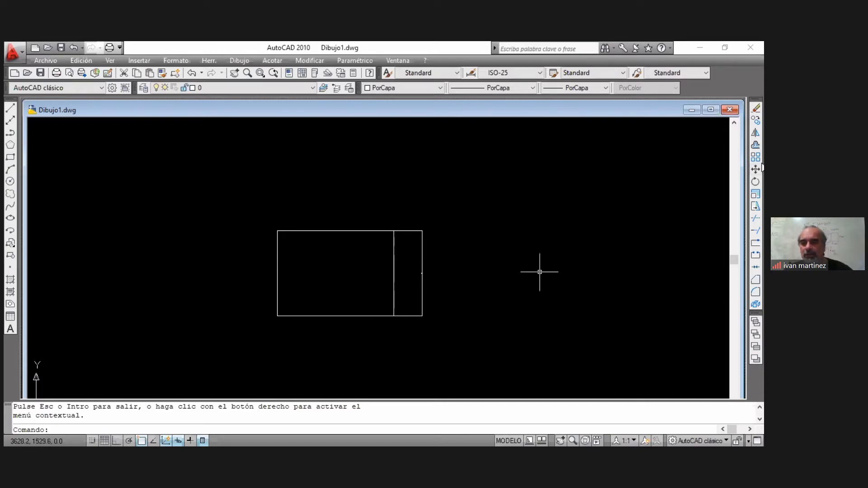
# Move the rectangle and its dimension further left and slightly up, using the rectangle's upper-left corner as the base point.
pyautogui.click(762, 166)
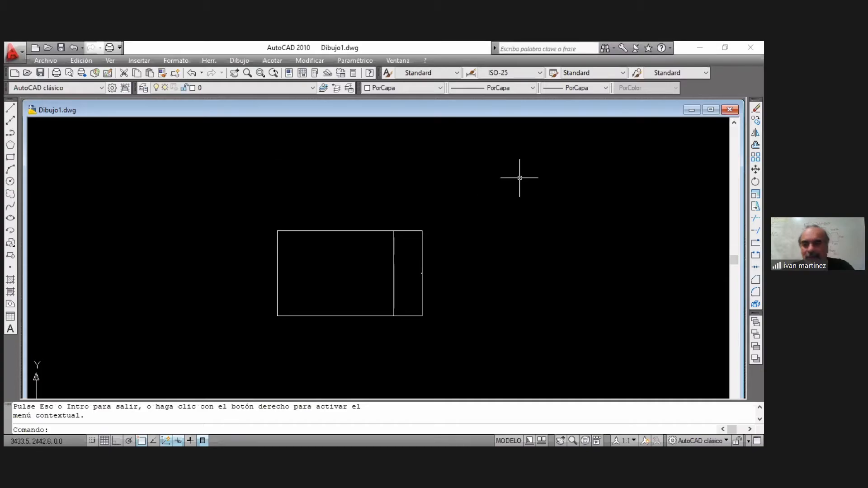
pyautogui.click(271, 212)
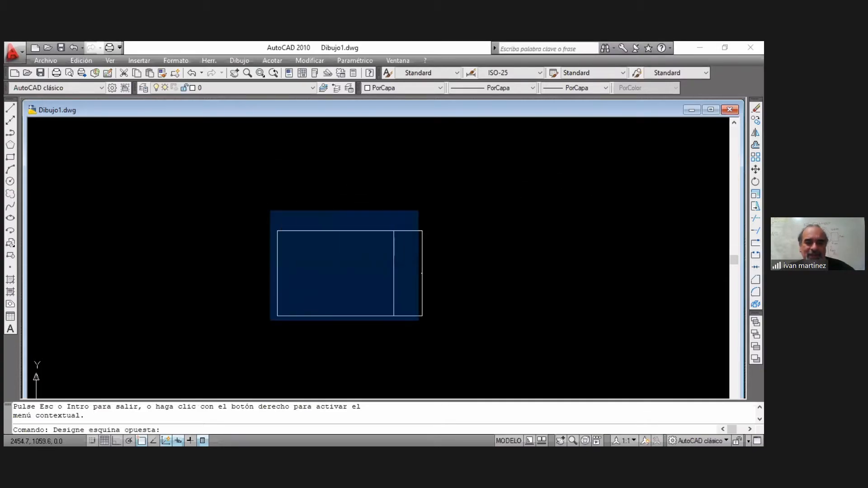
pyautogui.click(435, 322)
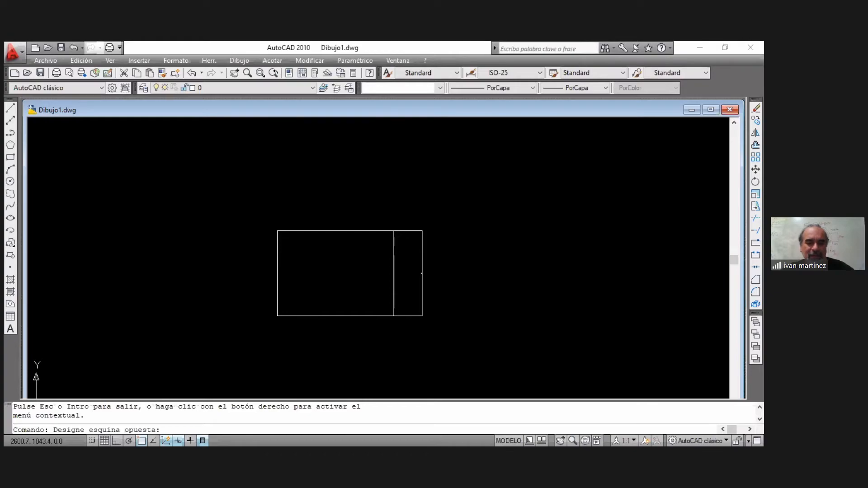
pyautogui.click(756, 170)
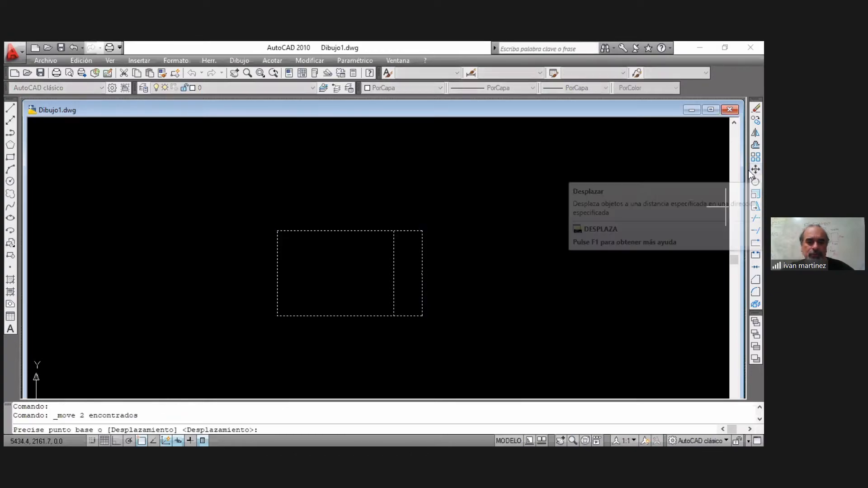
pyautogui.click(277, 231)
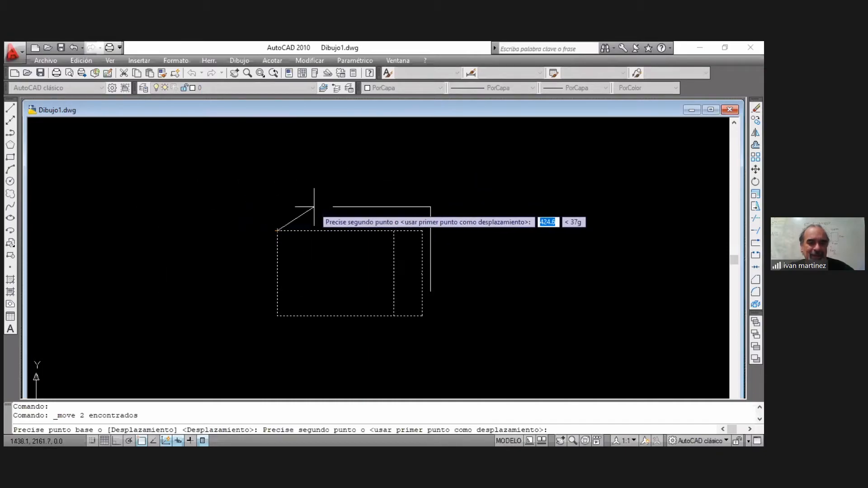
pyautogui.click(82, 180)
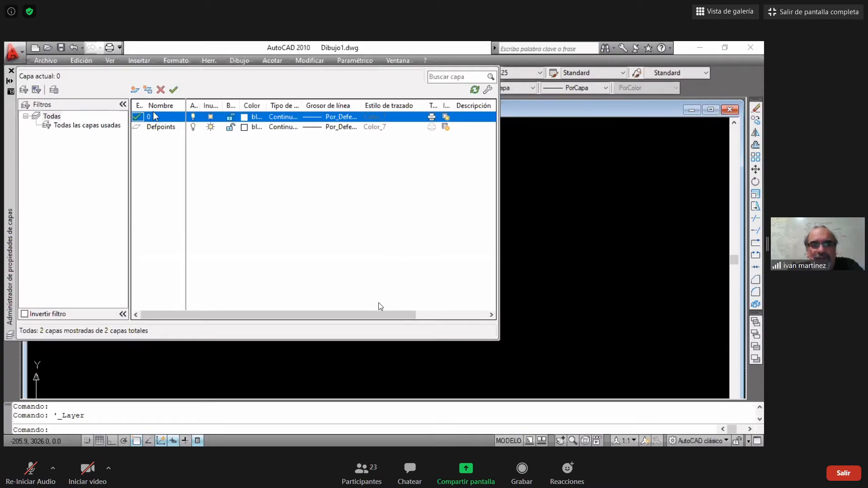
# Create five new layers in the layer properties manager.
pyautogui.click(135, 90)
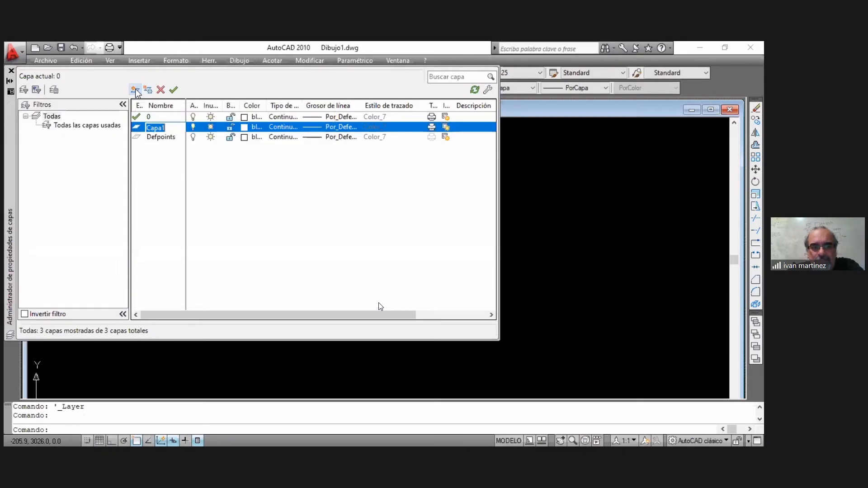
pyautogui.click(135, 89)
pyautogui.click(136, 90)
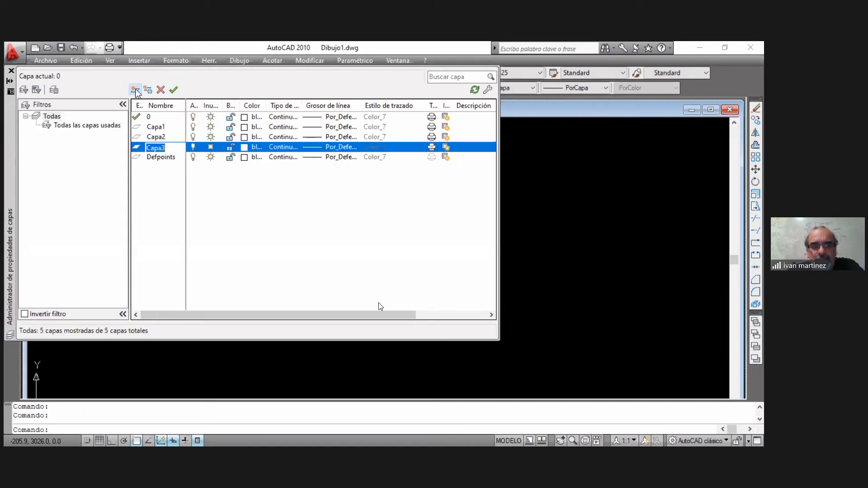
pyautogui.click(135, 90)
pyautogui.click(136, 90)
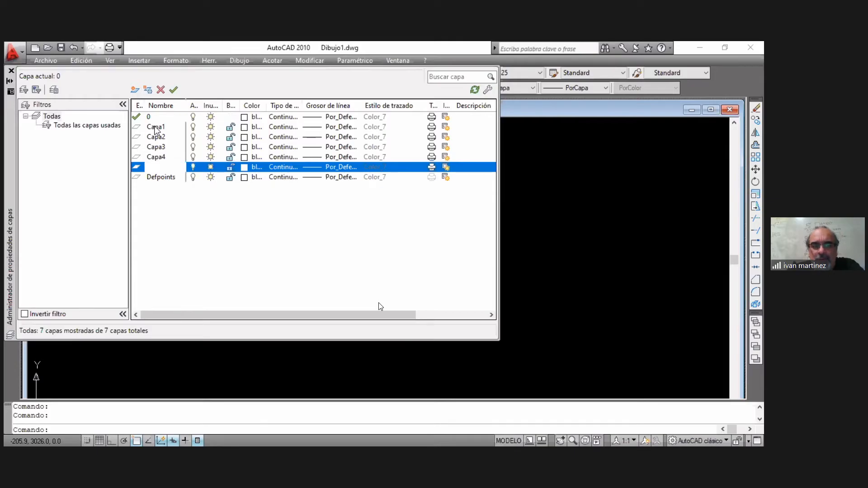
# Rename layer Capa1 as marco and layer Capa2 as cont vis.
pyautogui.click(156, 128)
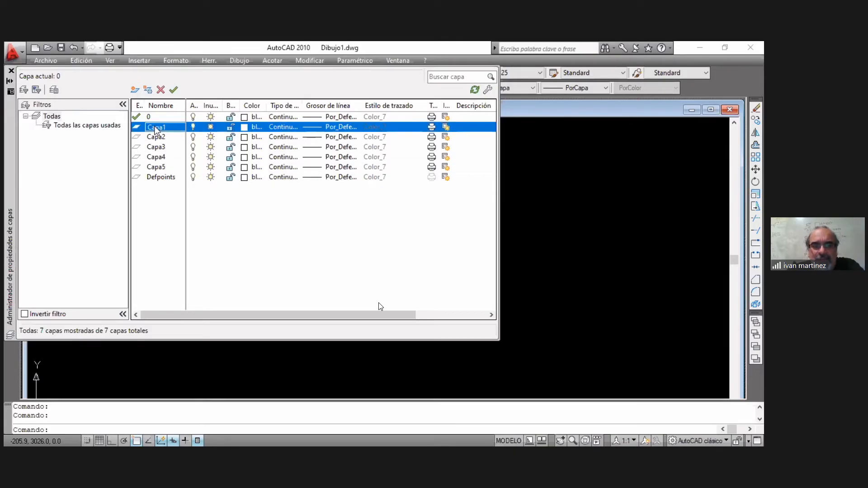
pyautogui.click(156, 128)
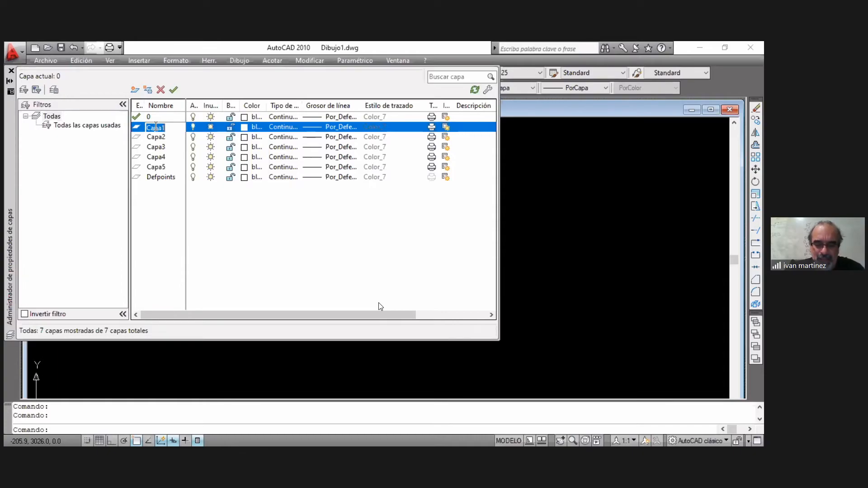
pyautogui.write('marco')
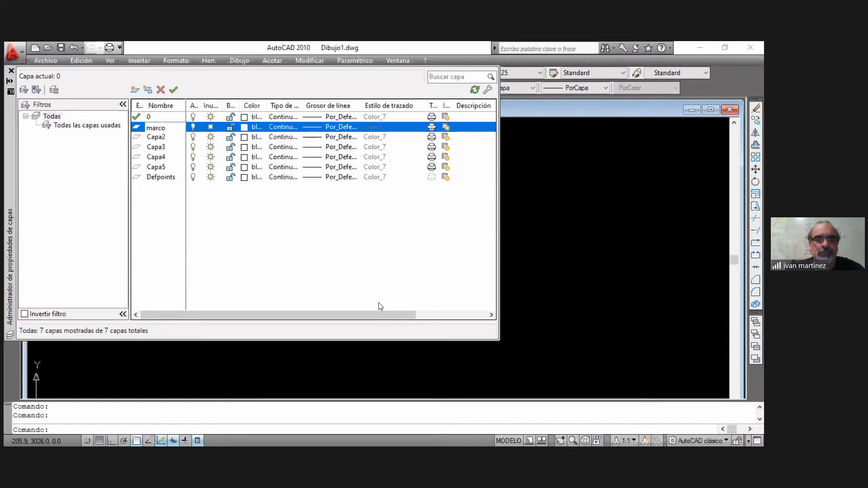
pyautogui.click(155, 138)
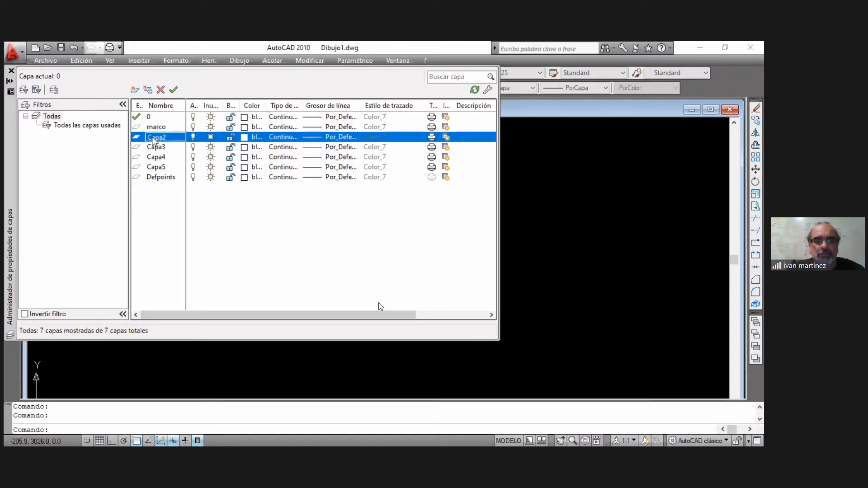
pyautogui.click(154, 138)
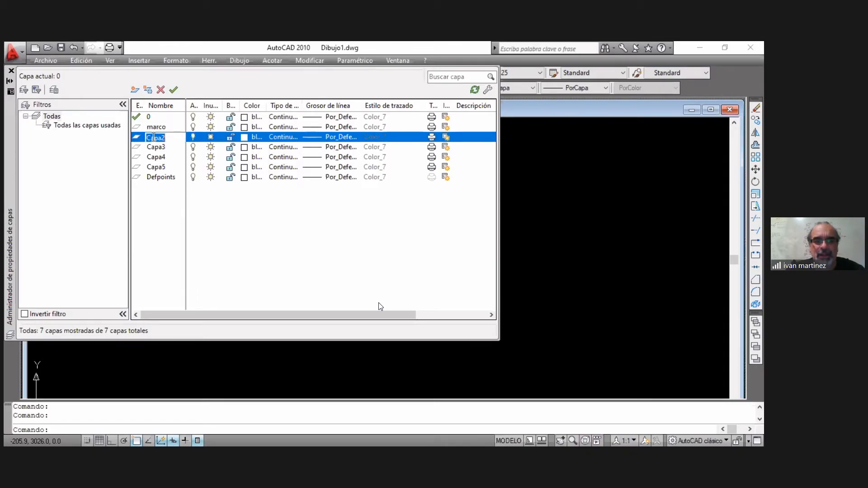
pyautogui.write('cont vis')
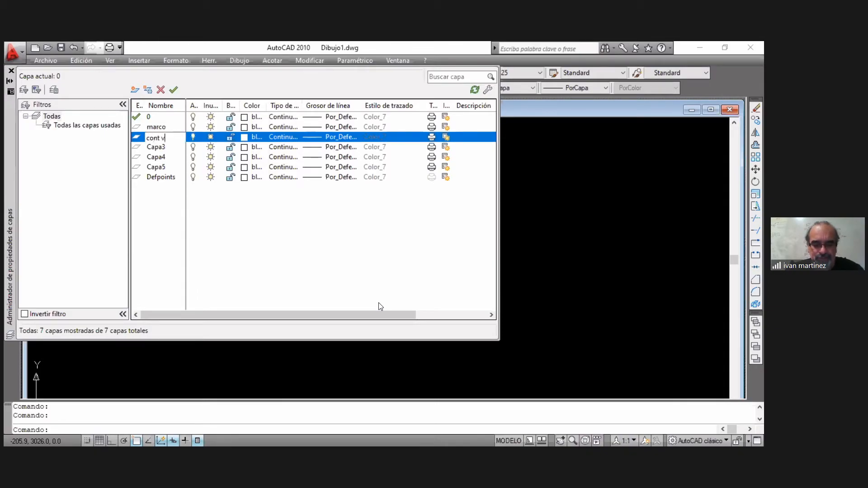
# Rename layer Capa3 as cont no vis.
pyautogui.click(155, 148)
pyautogui.click(154, 147)
pyautogui.write('con')
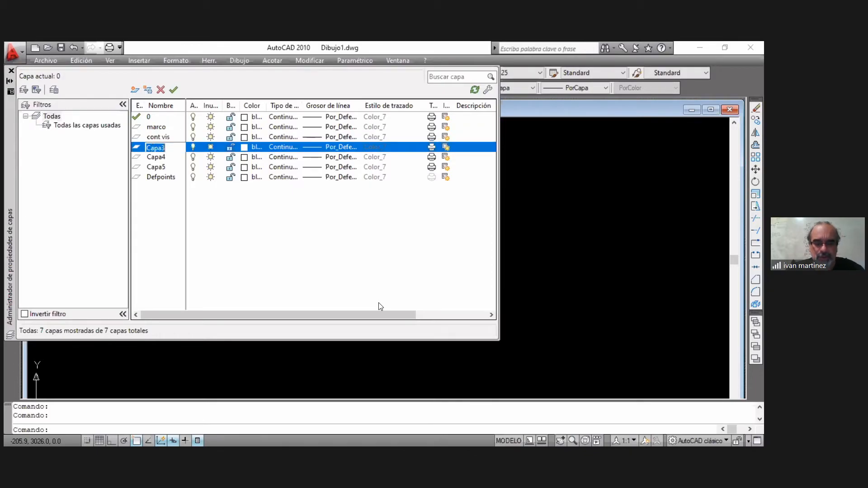
pyautogui.write('vis')
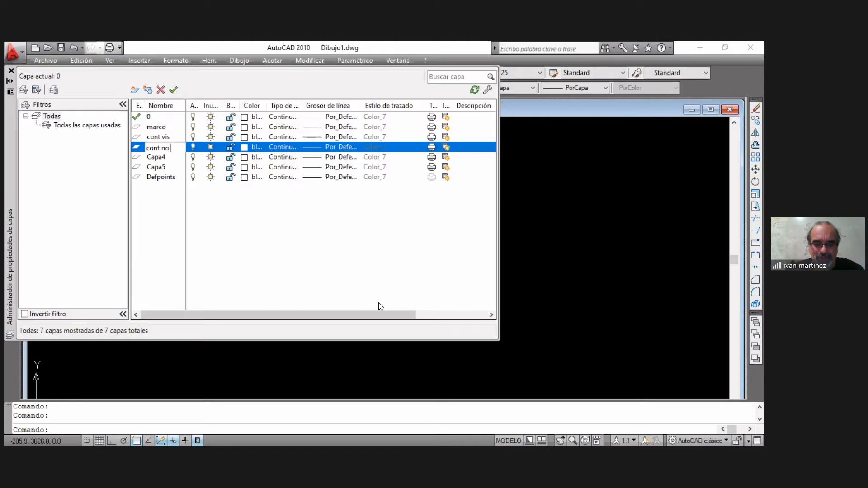
# Rename layer Capa4 as cotas.
pyautogui.click(155, 159)
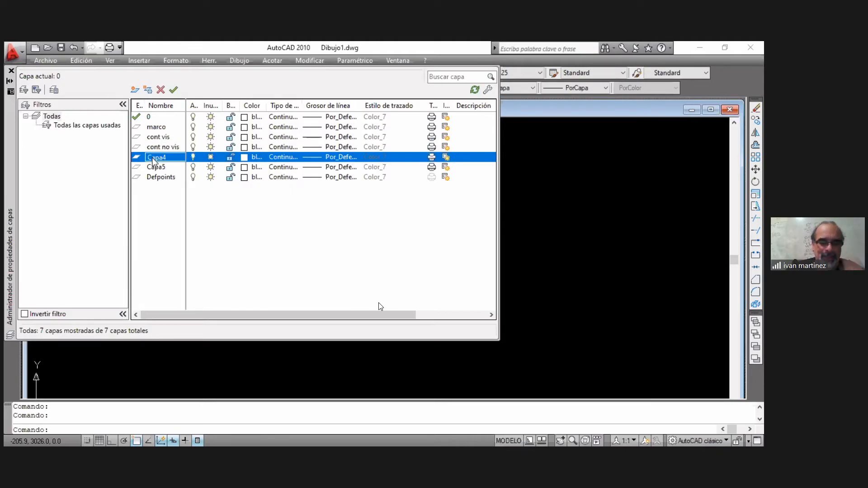
pyautogui.press('Up')
pyautogui.press('Up')
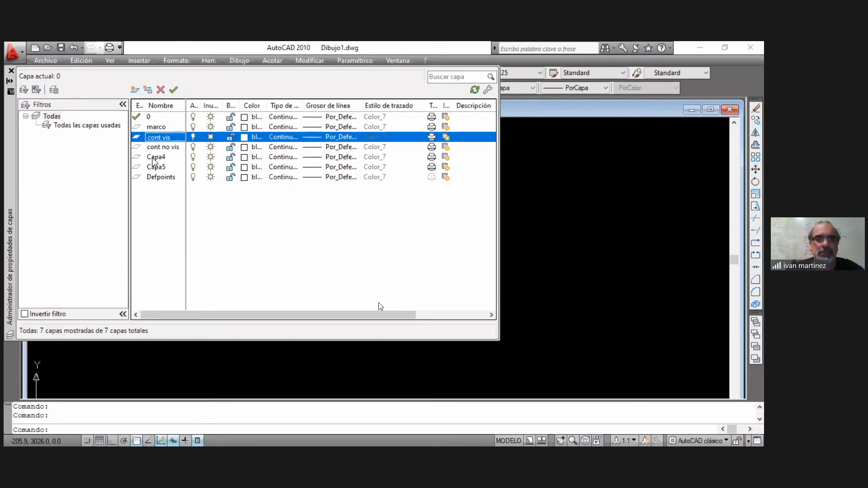
pyautogui.click(154, 158)
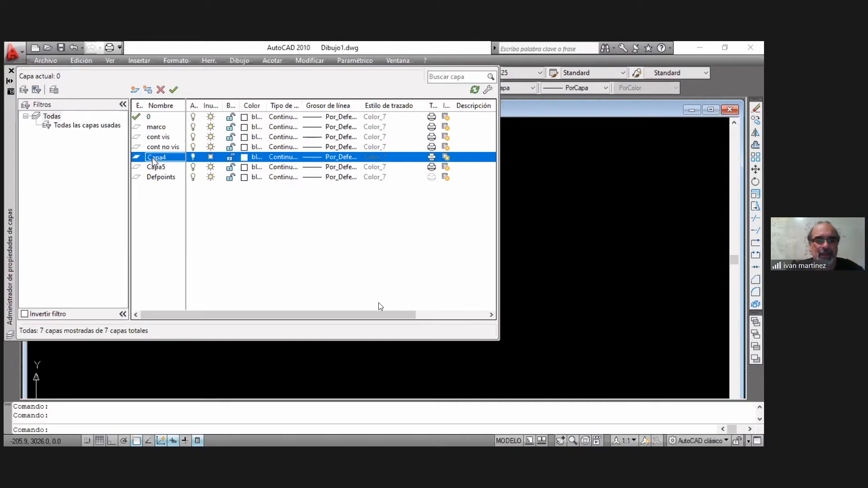
pyautogui.click(154, 158)
pyautogui.write('coatas')
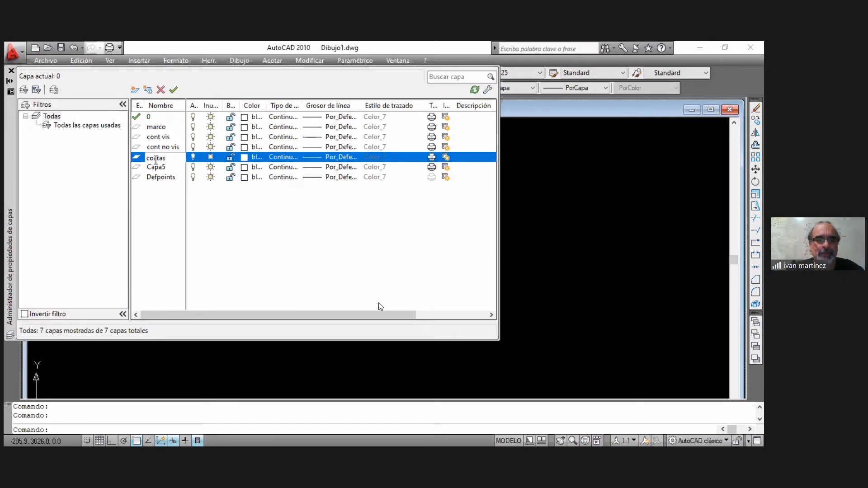
pyautogui.click(156, 160)
pyautogui.press('BackSpace')
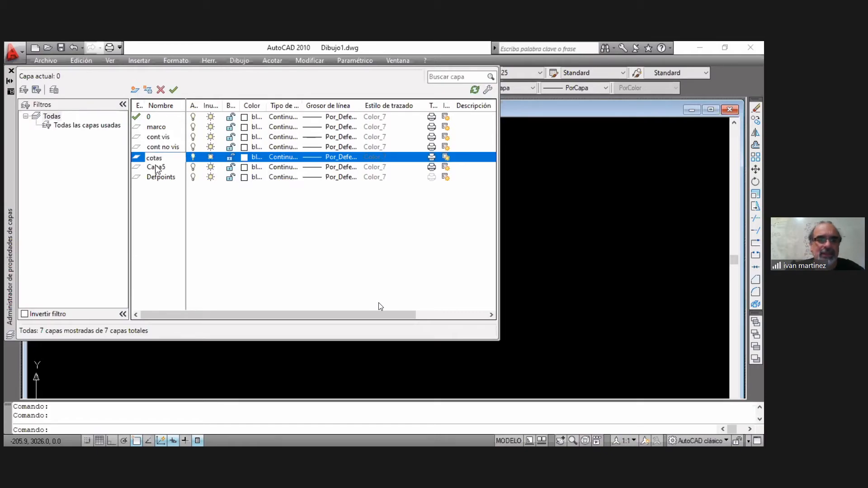
# Rename layer Capa5 as ejes.
pyautogui.click(156, 167)
pyautogui.click(156, 167)
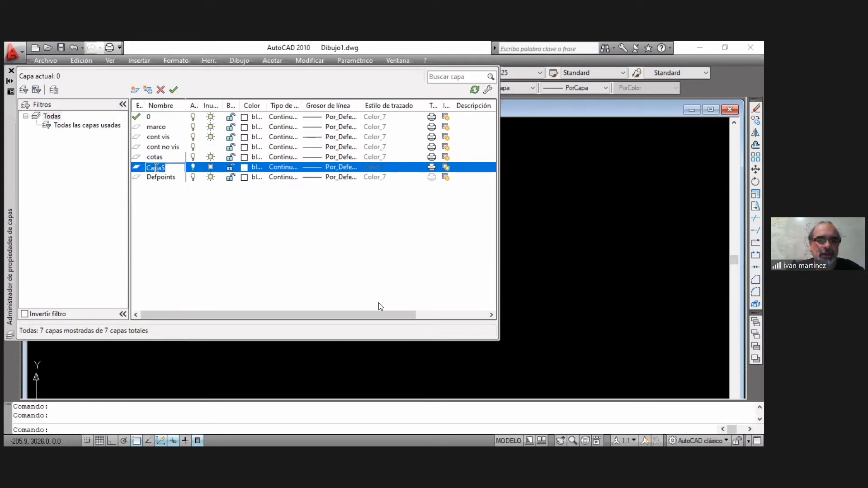
pyautogui.write('ejes')
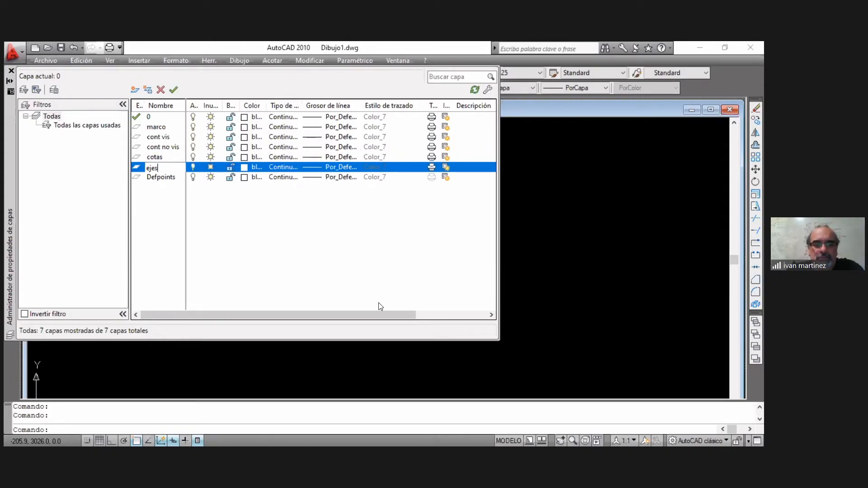
# Create a new layer and name it aclaraciones.
pyautogui.click(135, 89)
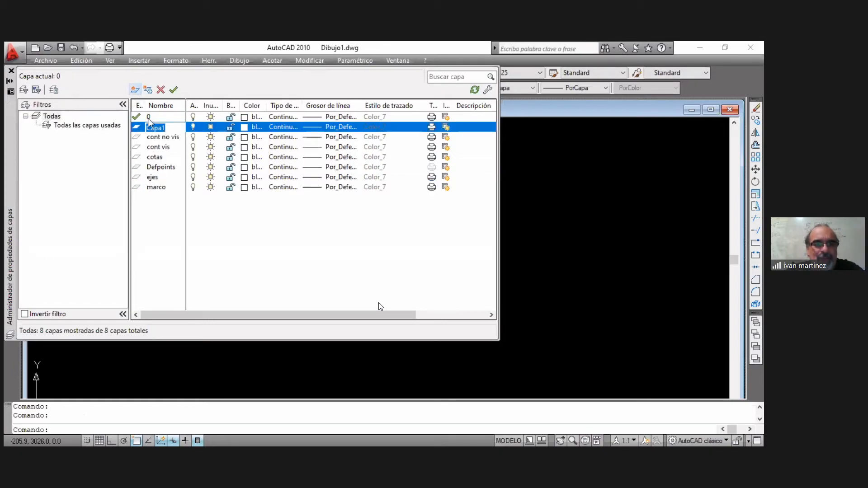
pyautogui.click(159, 127)
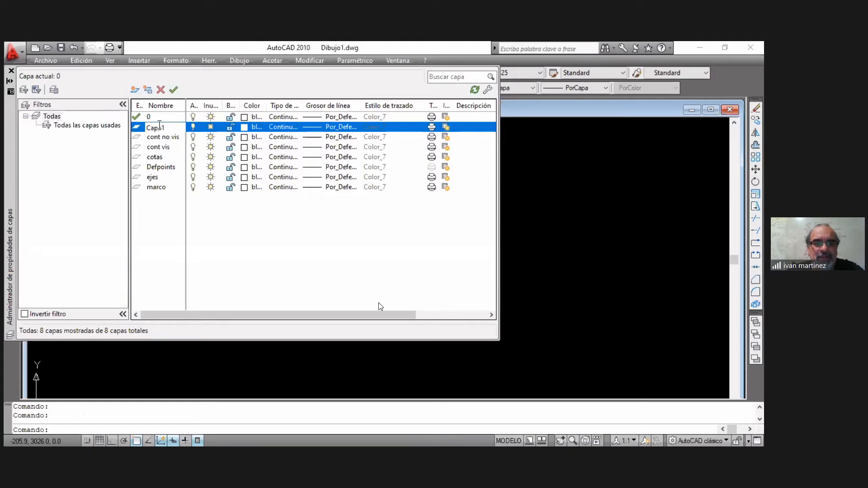
pyautogui.press('Delete')
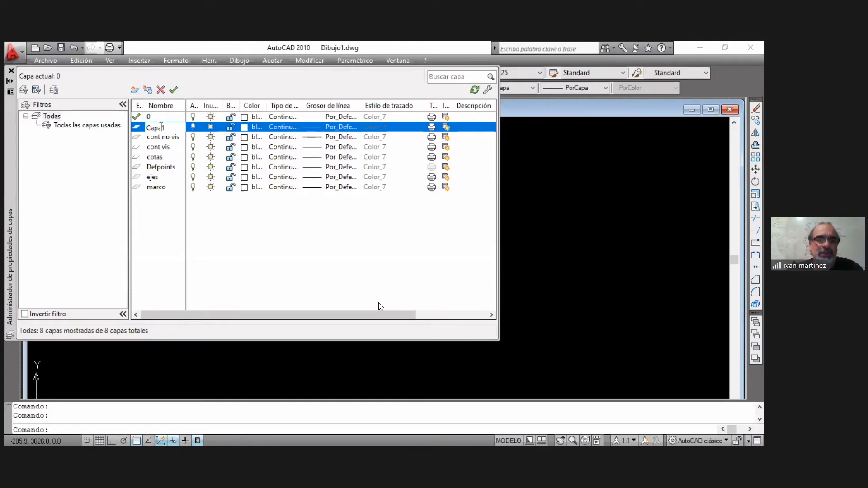
pyautogui.write('1')
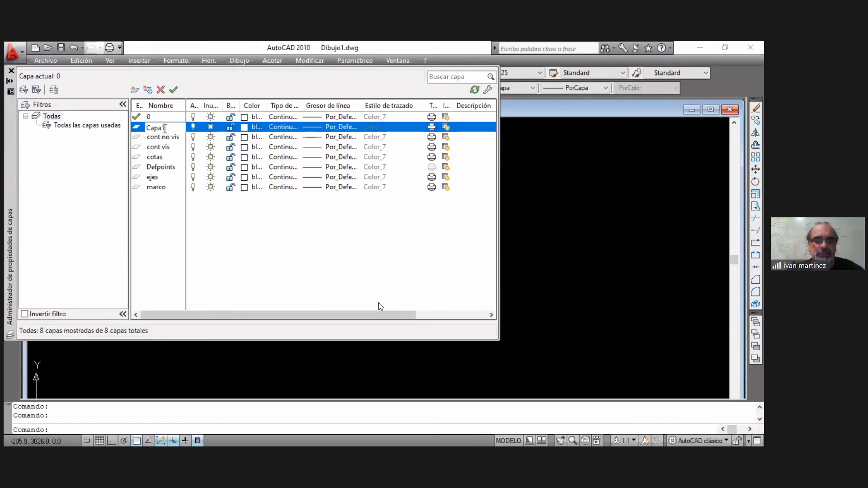
pyautogui.press('BackSpace')
pyautogui.press('BackSpace')
pyautogui.press('BackSpace')
pyautogui.press('BackSpace')
pyautogui.press('BackSpace')
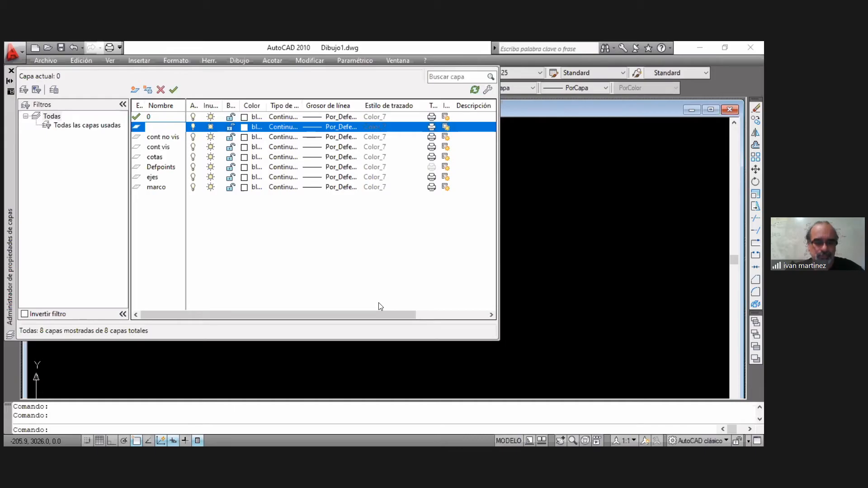
pyautogui.write('ac')
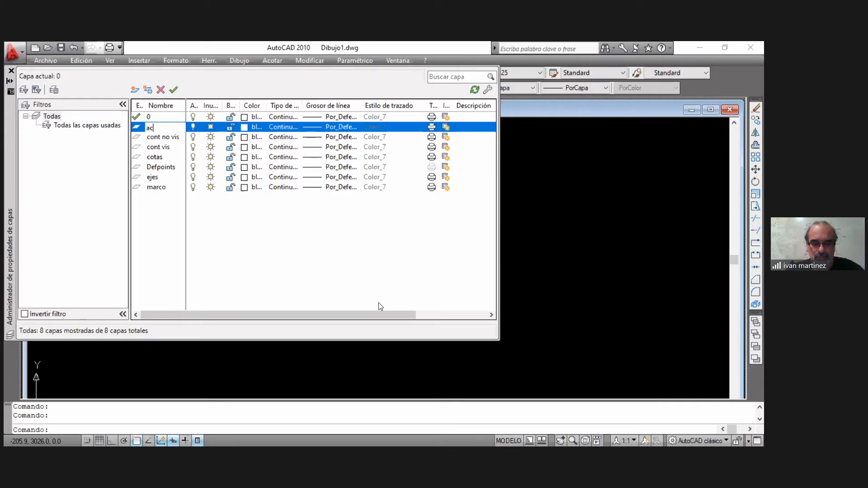
pyautogui.write('laraciones')
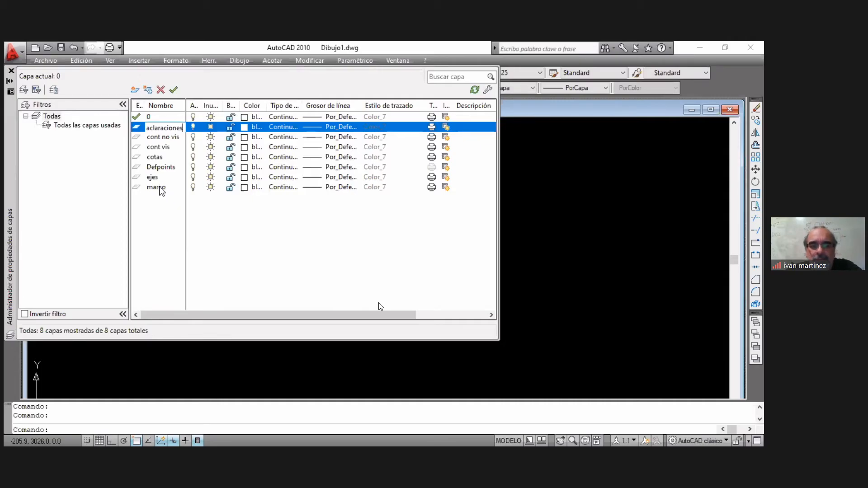
# Make marco the current layer and set its color to index 250.
pyautogui.click(159, 188)
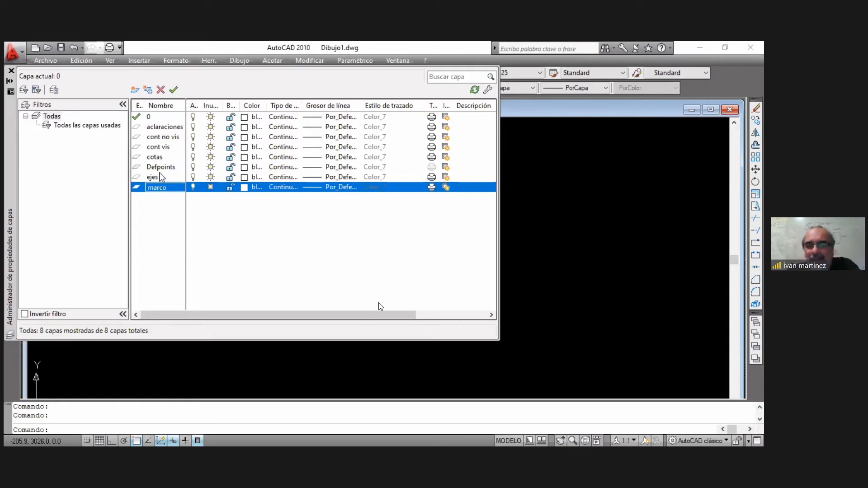
pyautogui.click(173, 89)
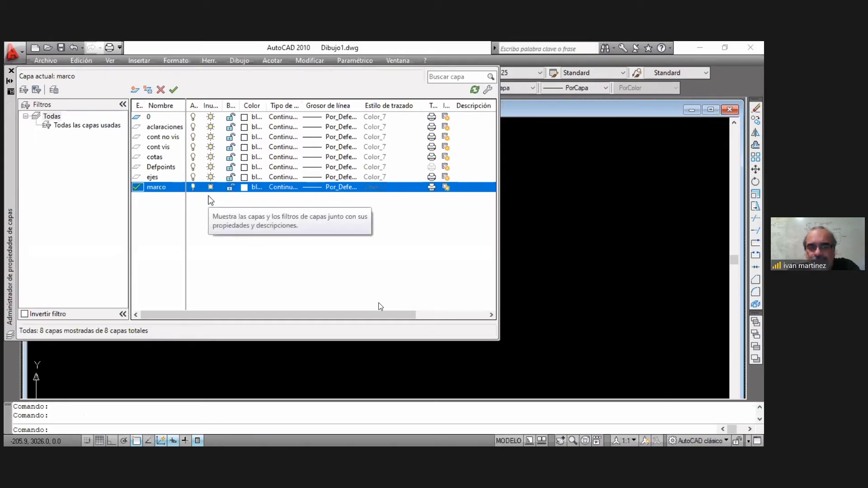
pyautogui.click(244, 186)
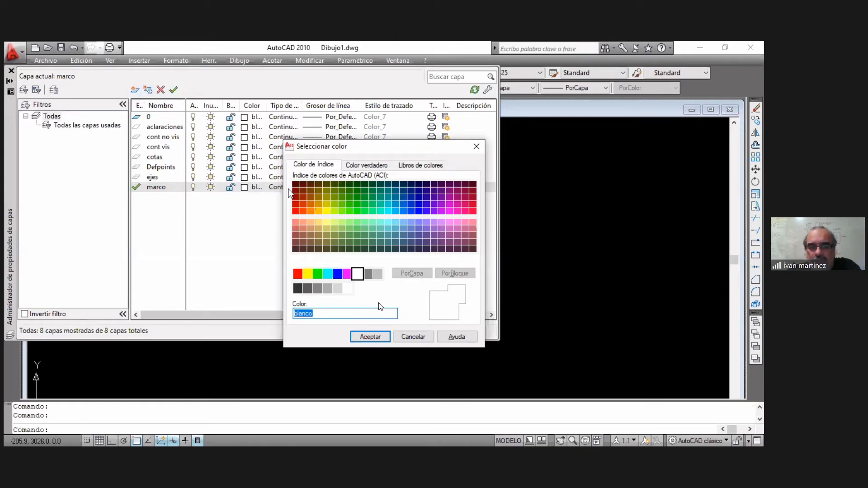
pyautogui.click(297, 289)
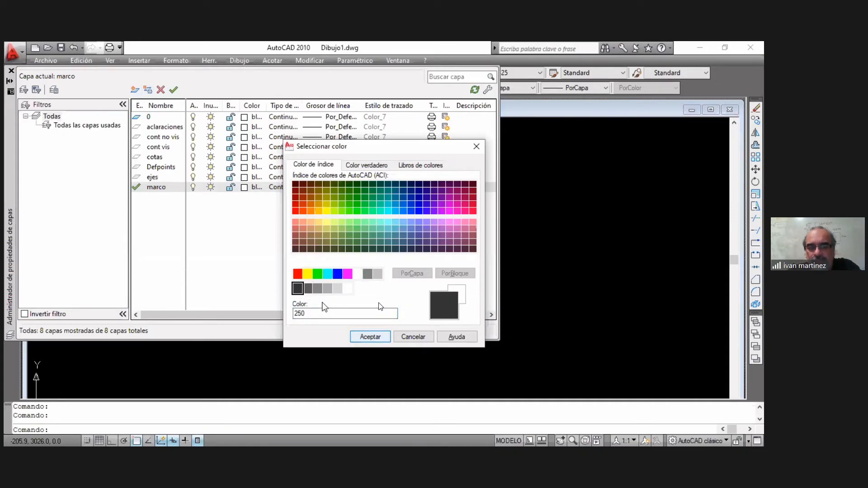
pyautogui.press('Return')
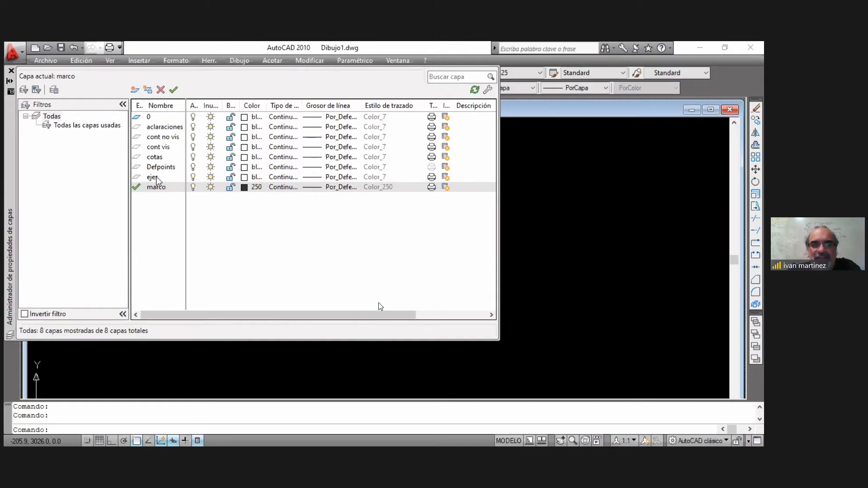
# Make cont vis the current layer and set its color to index 250.
pyautogui.click(166, 146)
pyautogui.click(174, 90)
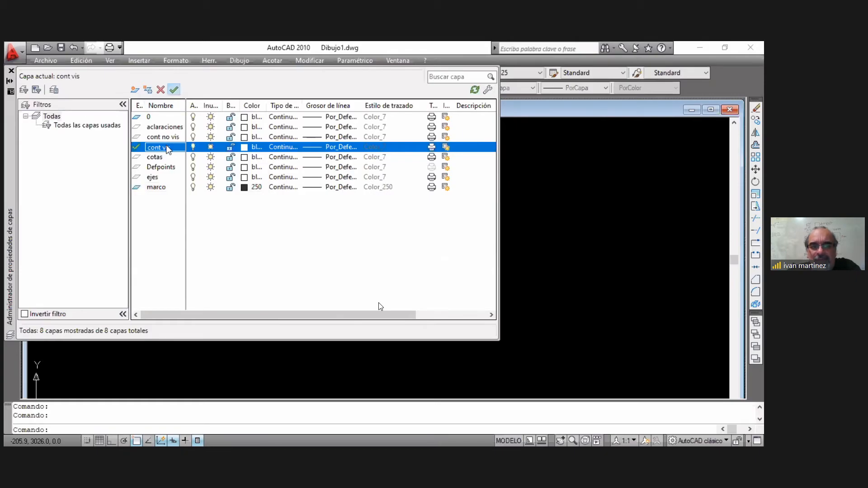
pyautogui.click(245, 147)
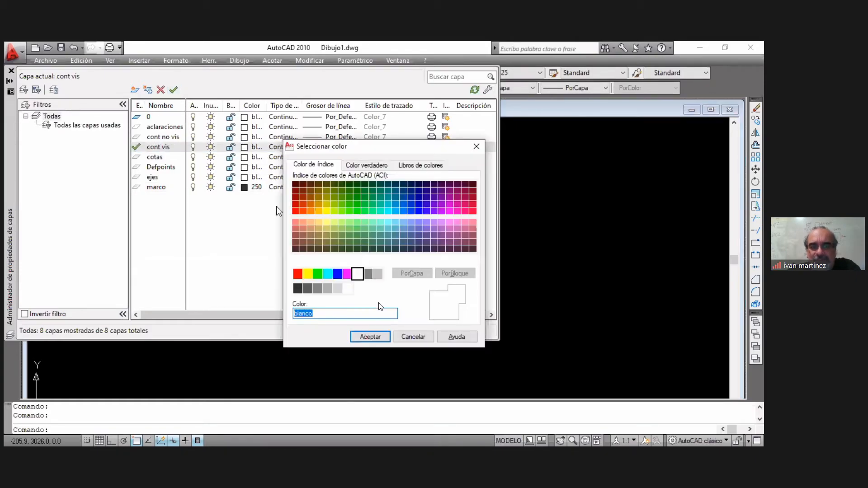
pyautogui.click(298, 288)
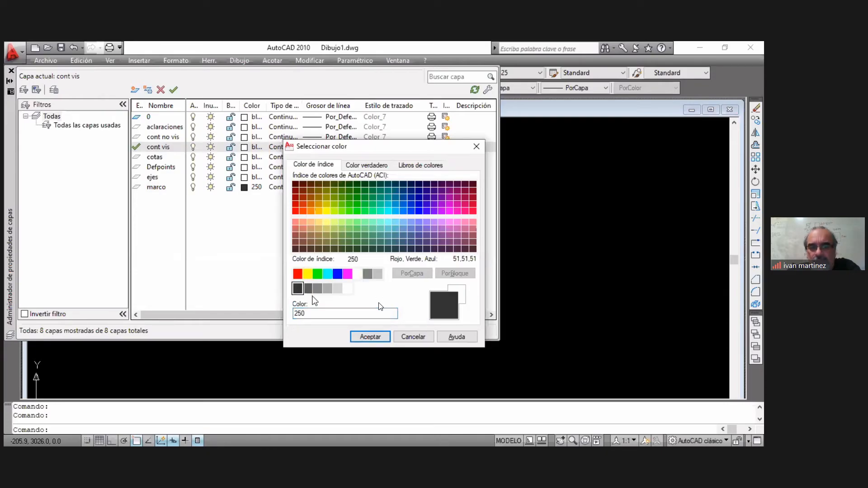
pyautogui.press('Return')
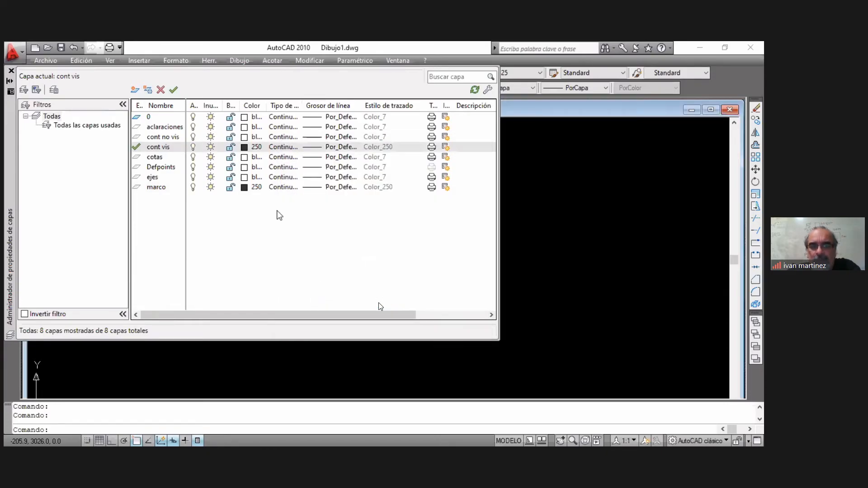
# Set the lineweight of layer cont vis to 0.30 mm.
pyautogui.click(317, 147)
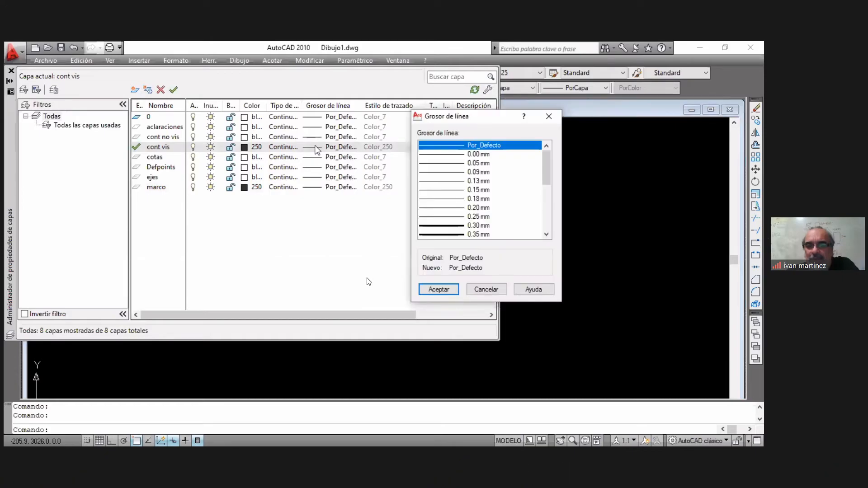
pyautogui.click(450, 227)
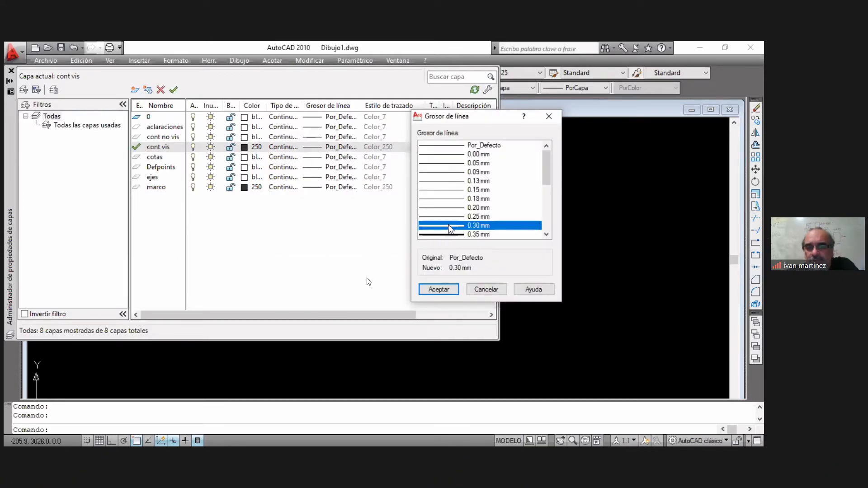
pyautogui.click(439, 289)
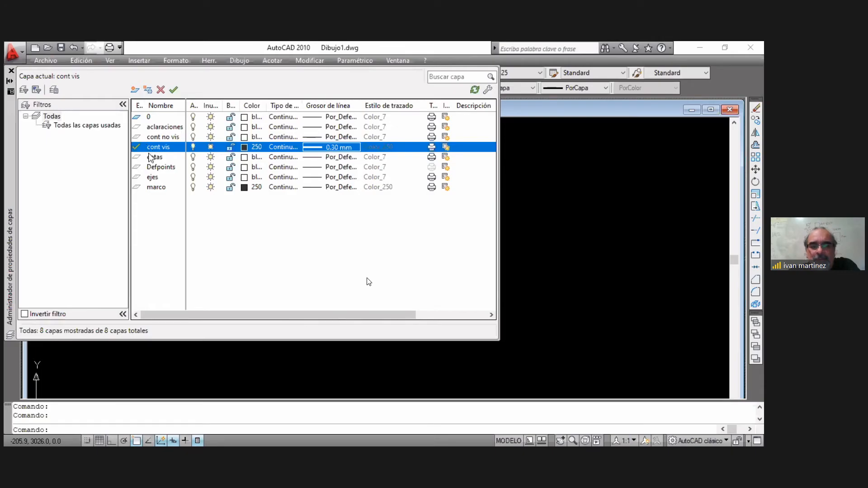
# Set the color of layer ejes to index 252.
pyautogui.click(154, 180)
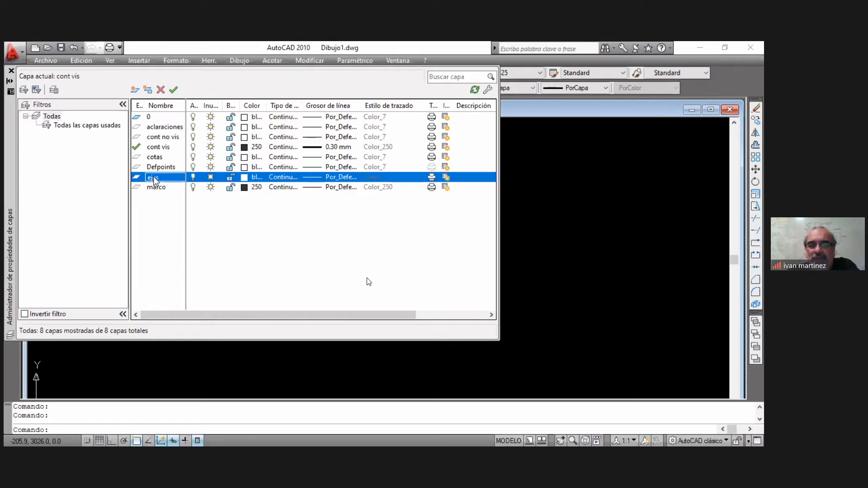
pyautogui.click(245, 175)
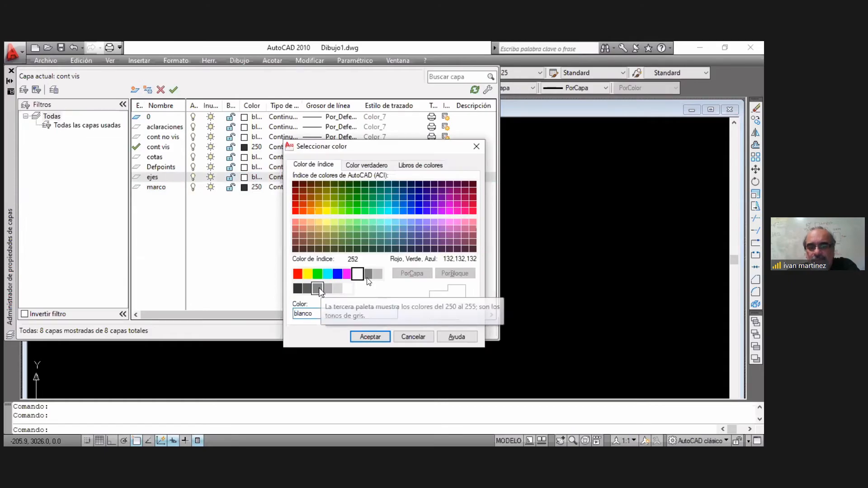
pyautogui.click(318, 288)
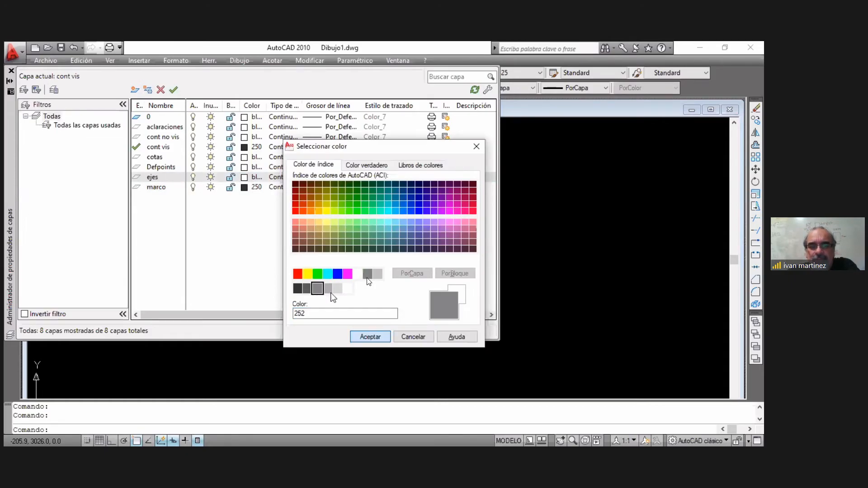
pyautogui.press('Return')
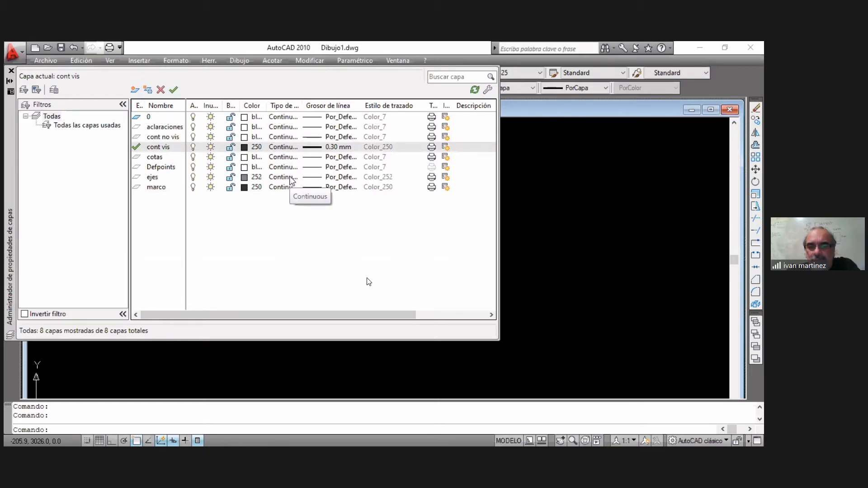
# Load the ACAD_ISO02W100 dashed linetype from acadiso.lin for layer ejes.
pyautogui.click(292, 177)
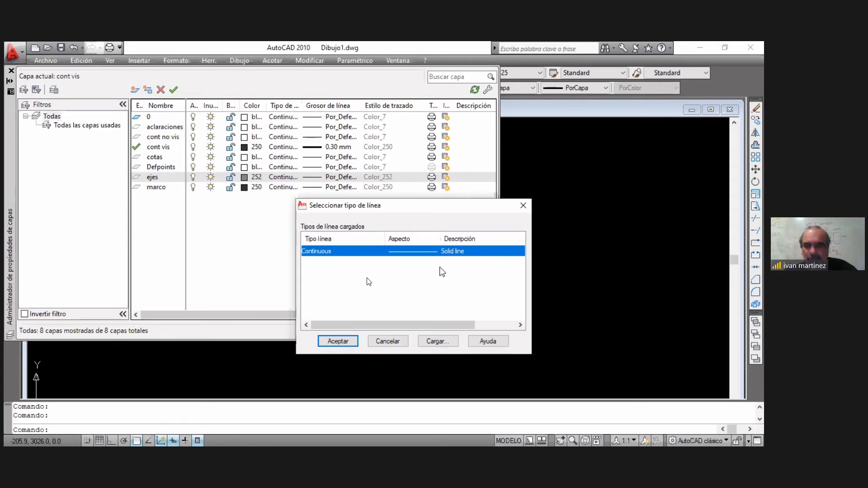
pyautogui.click(435, 341)
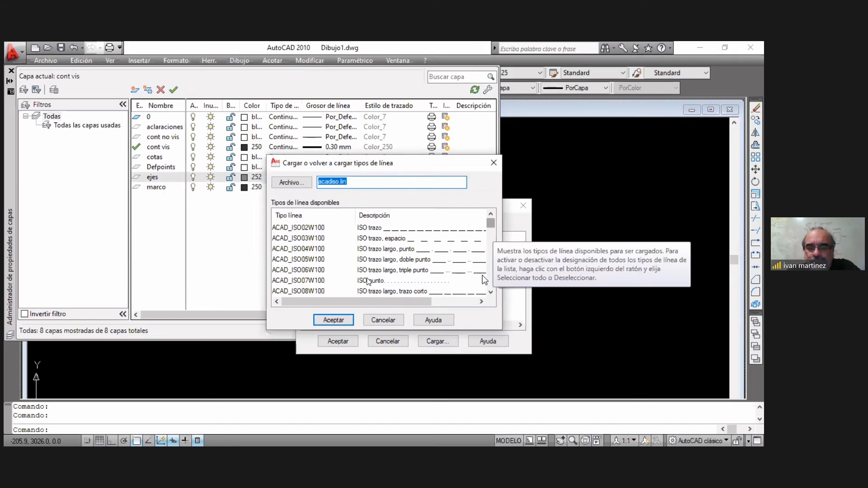
pyautogui.moveTo(491, 227); pyautogui.dragTo(490, 268)
pyautogui.click(491, 224)
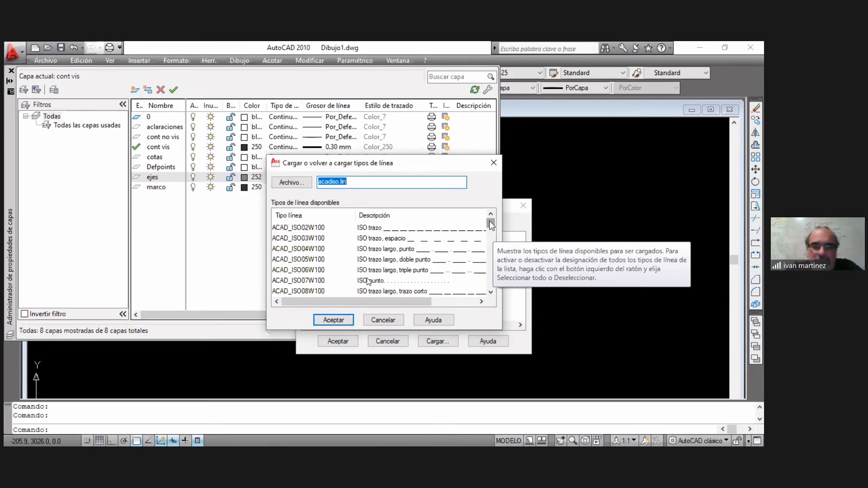
pyautogui.click(463, 229)
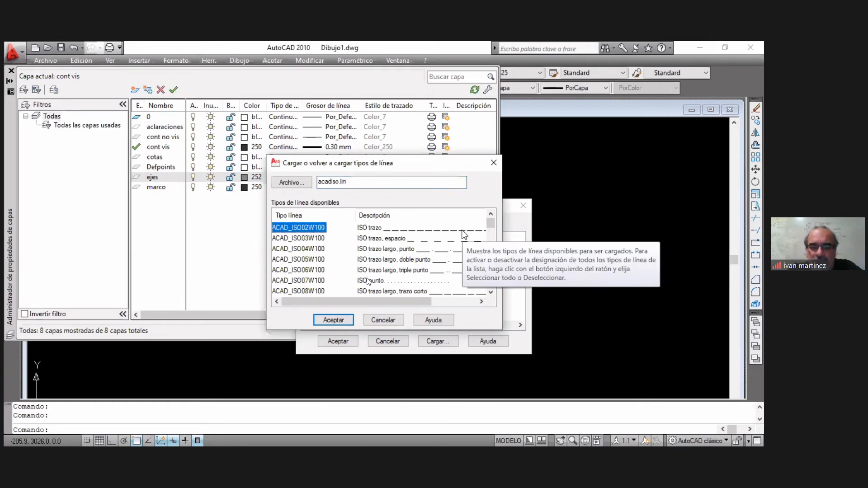
pyautogui.click(351, 319)
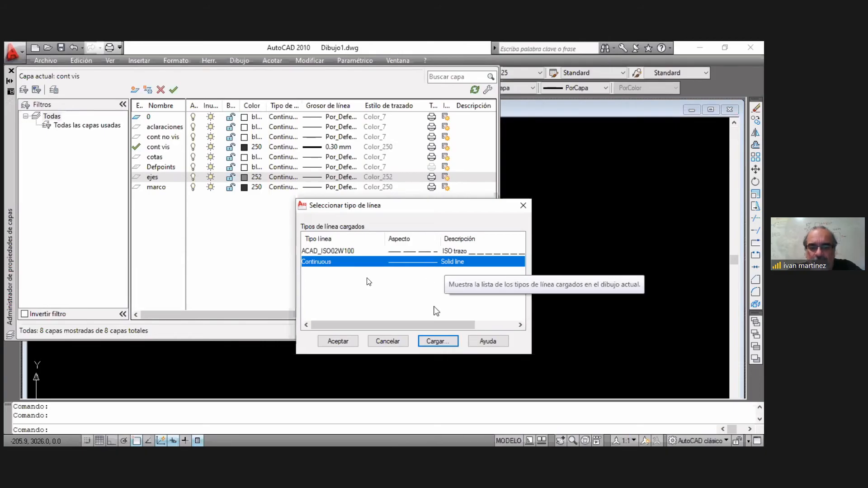
# Assign the ACAD_ISO02W100 linetype to layer ejes and set its lineweight to 0.20 mm.
pyautogui.click(354, 251)
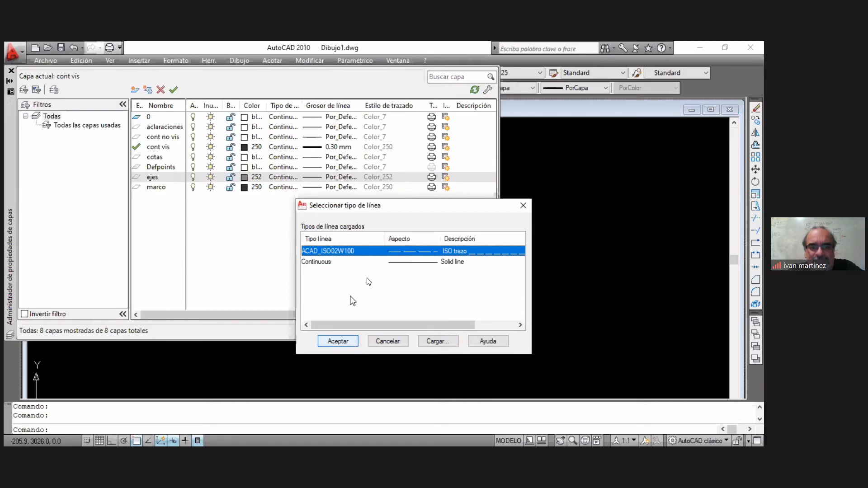
pyautogui.press('Return')
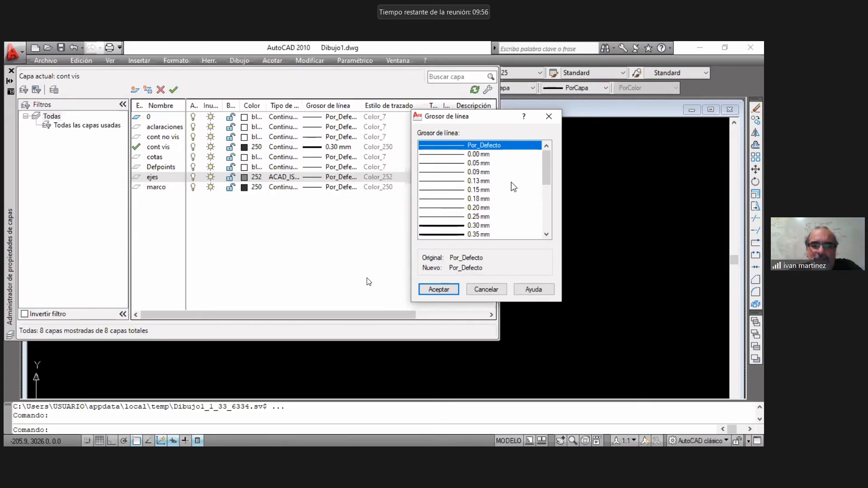
pyautogui.click(476, 207)
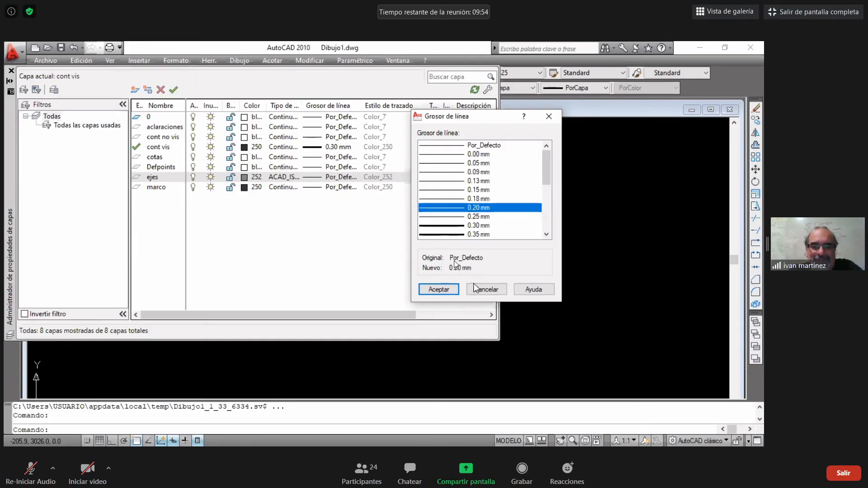
pyautogui.click(439, 290)
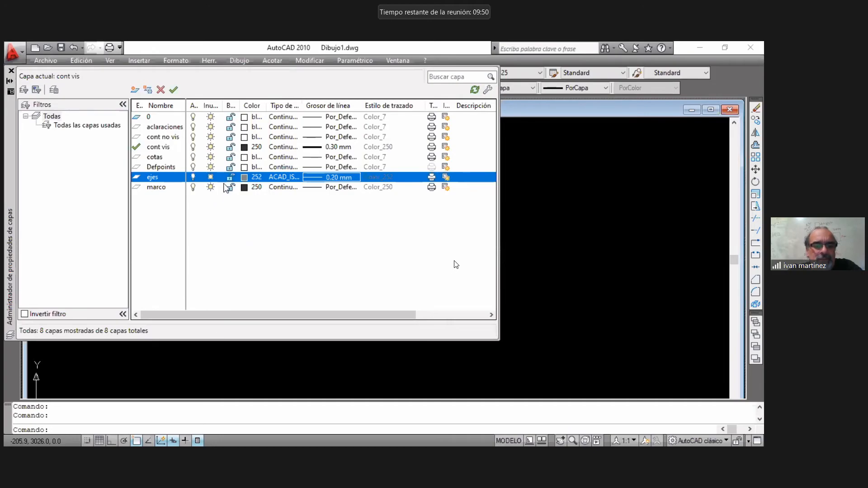
# Set the color of layer cotas to index 10 and keep its default lineweight.
pyautogui.click(160, 161)
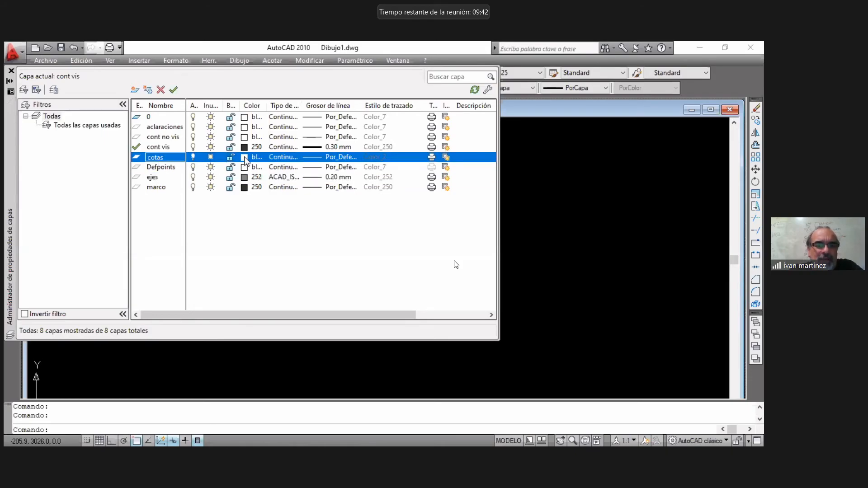
pyautogui.click(245, 158)
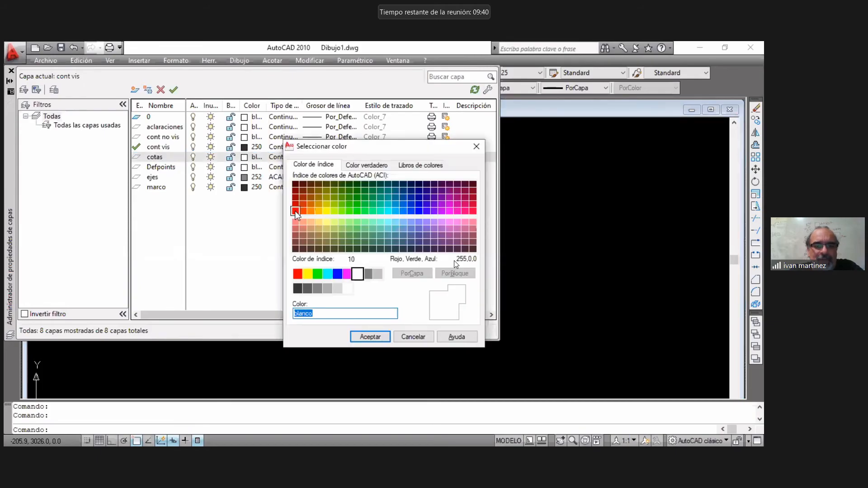
pyautogui.click(295, 210)
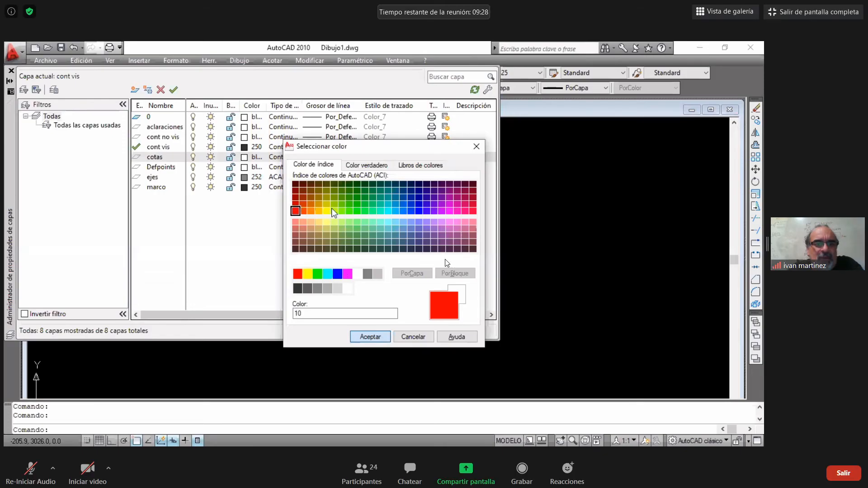
pyautogui.click(371, 337)
pyautogui.click(341, 157)
pyautogui.click(438, 289)
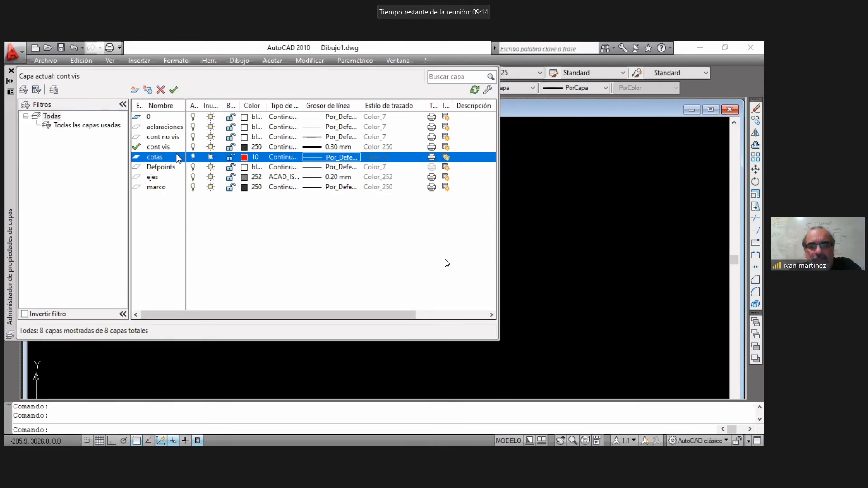
# Close the layer properties manager after a last check of the layer list.
pyautogui.click(172, 187)
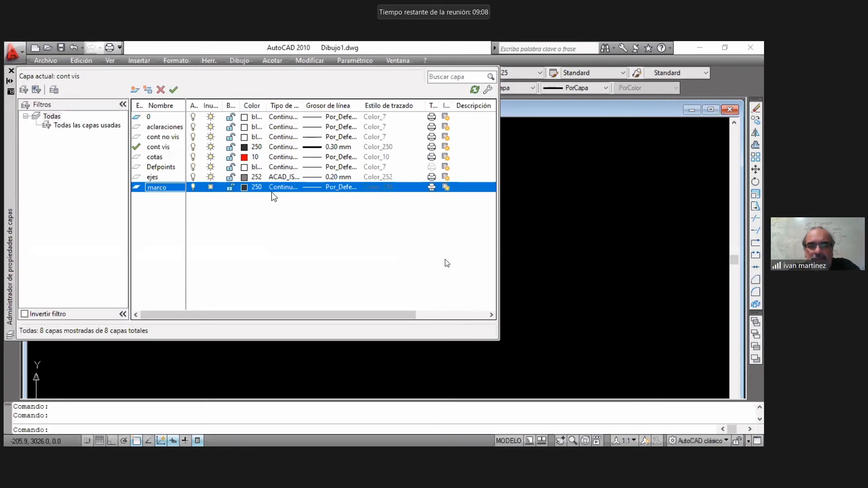
pyautogui.click(12, 71)
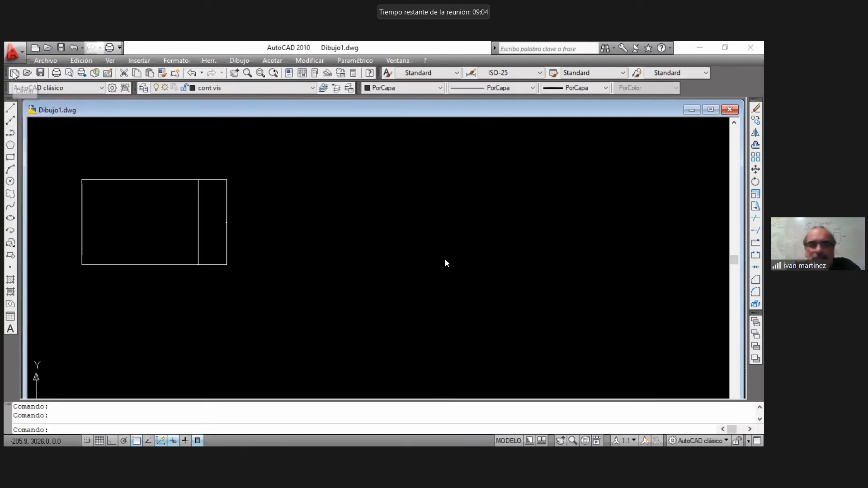
pyautogui.click(231, 89)
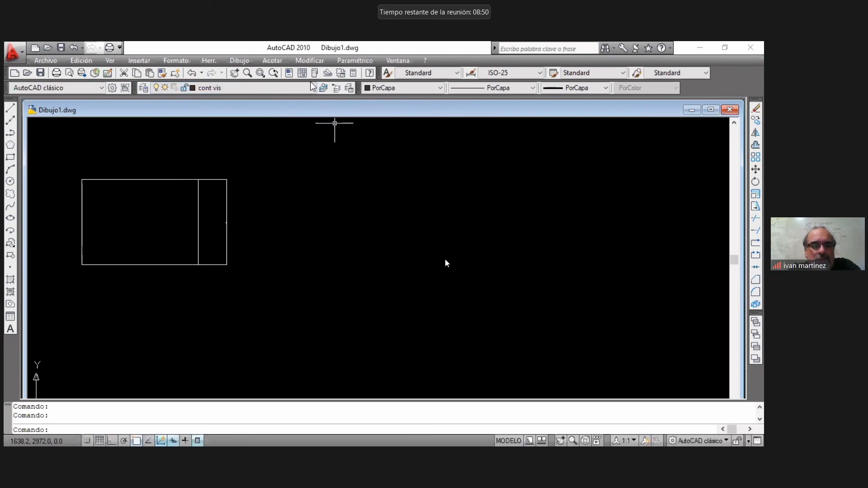
pyautogui.click(142, 88)
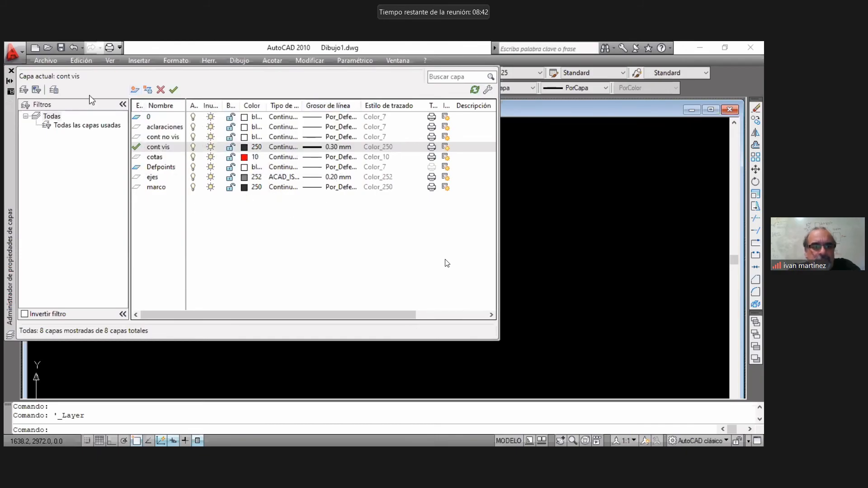
pyautogui.click(11, 71)
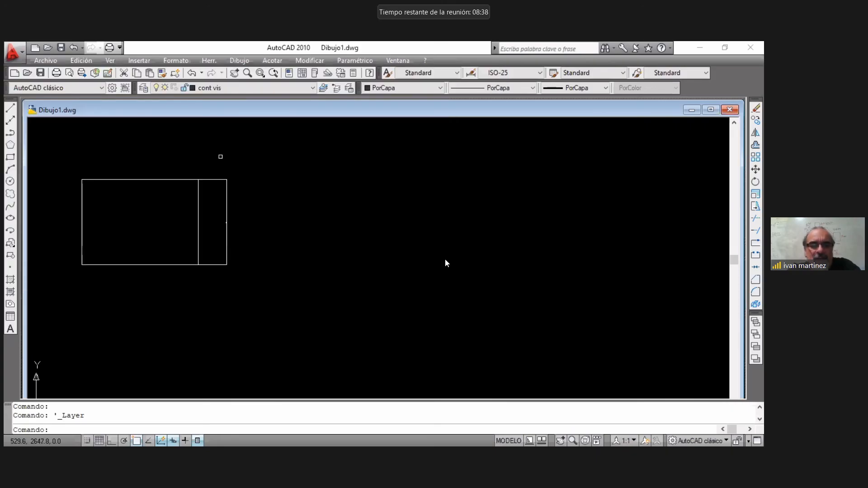
# Draw a circle with a radius of about 674 to the right of the rectangle on layer cont vis.
pyautogui.click(10, 181)
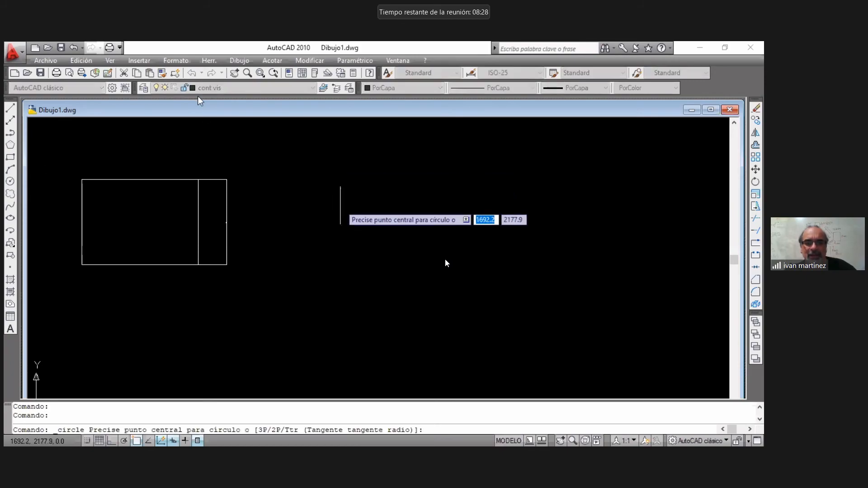
pyautogui.click(340, 204)
pyautogui.click(406, 229)
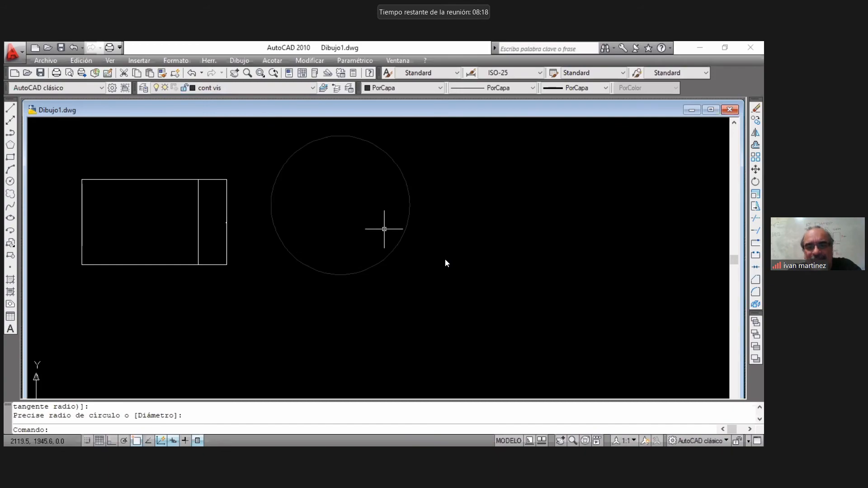
pyautogui.click(416, 256)
pyautogui.click(434, 267)
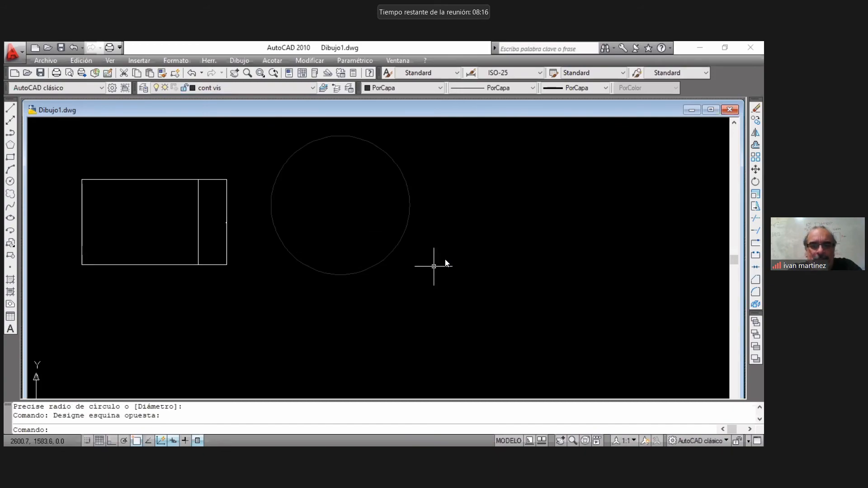
# Make cotas the current layer and add a radius dimension to the circle, placed outside its upper-right edge.
pyautogui.click(312, 88)
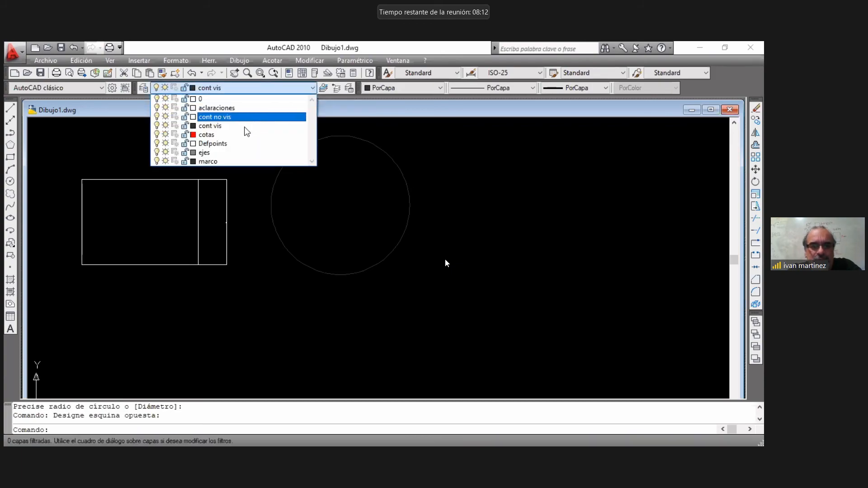
pyautogui.click(240, 138)
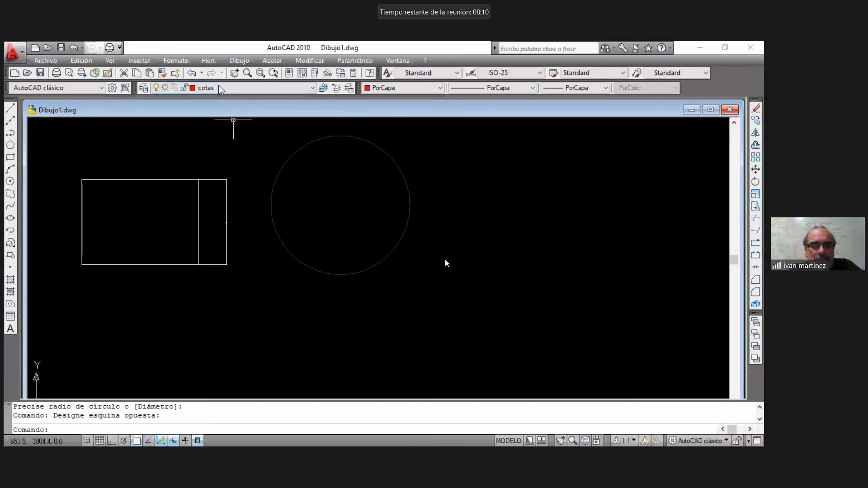
pyautogui.click(271, 61)
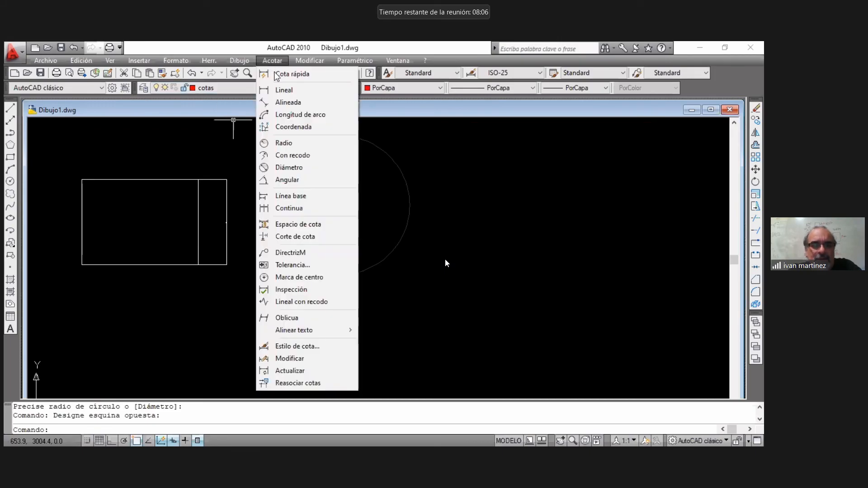
pyautogui.click(284, 143)
pyautogui.click(406, 185)
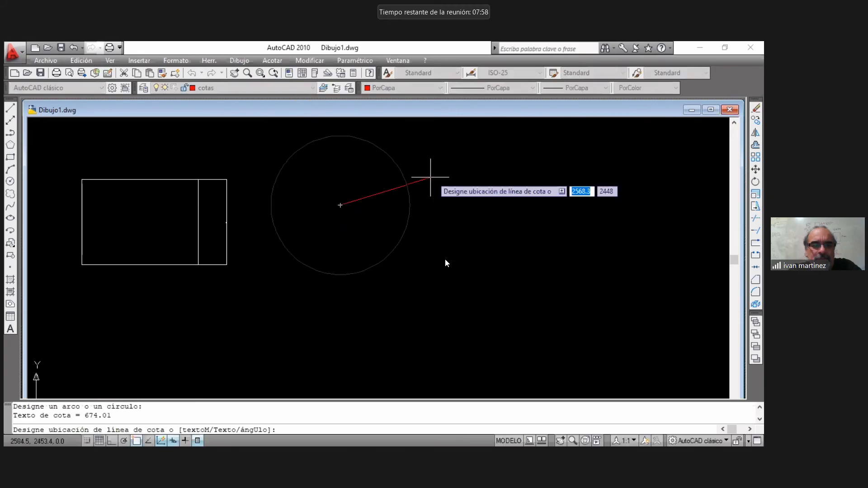
pyautogui.click(432, 177)
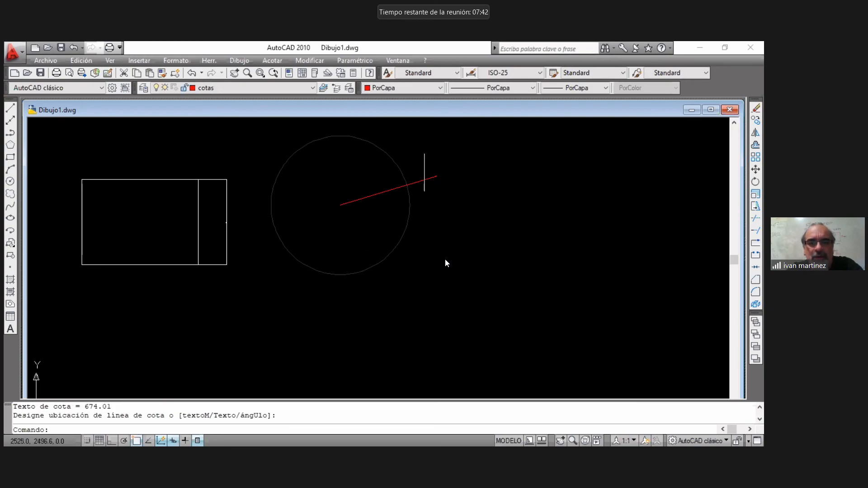
pyautogui.click(313, 88)
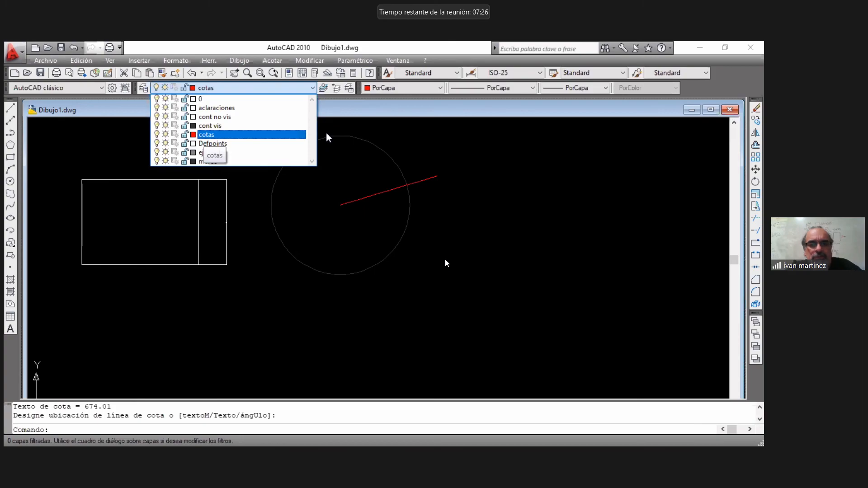
pyautogui.click(389, 143)
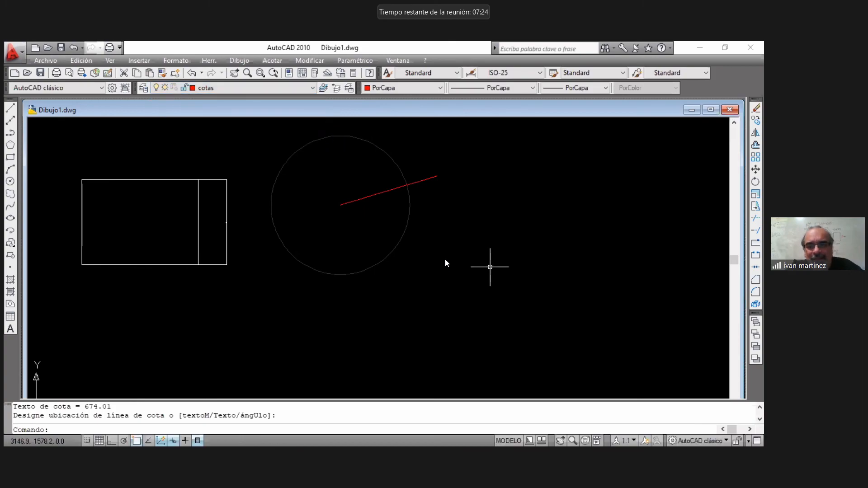